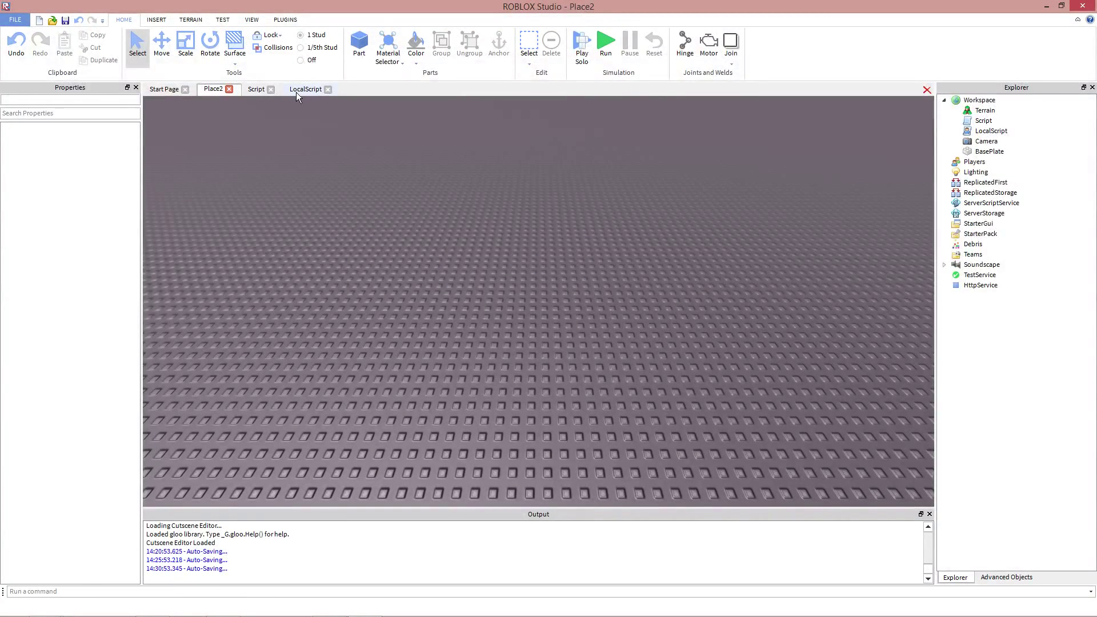
Show the LocalScript's code, then select and deselect parts of both lines
left_click(297, 89)
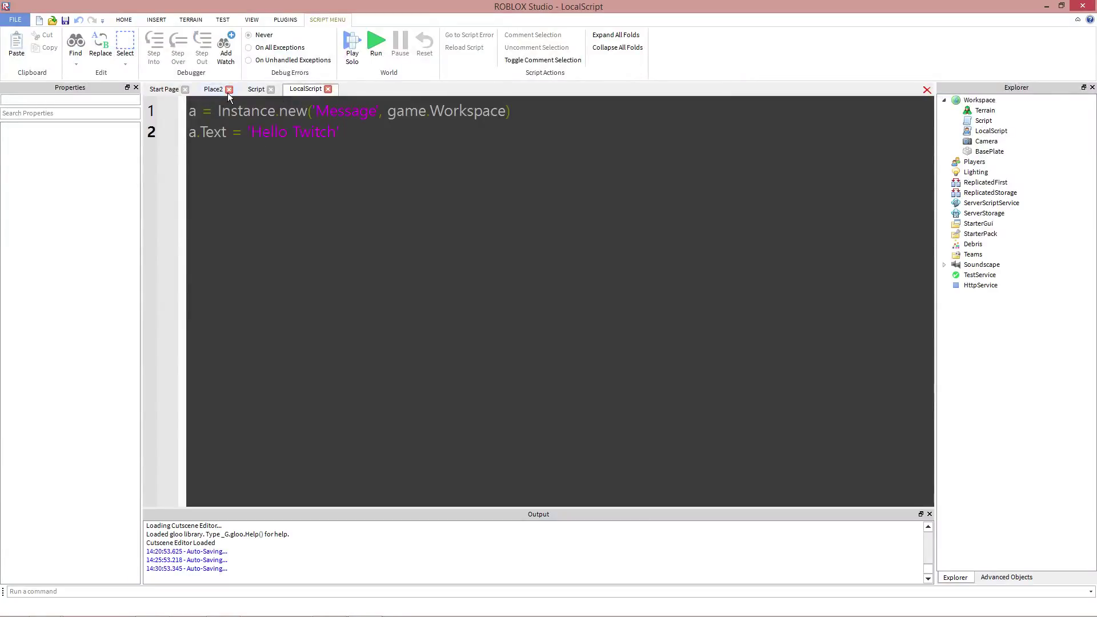
left_click_drag(210, 132, 327, 132)
left_click(387, 124)
left_click_drag(190, 110, 487, 110)
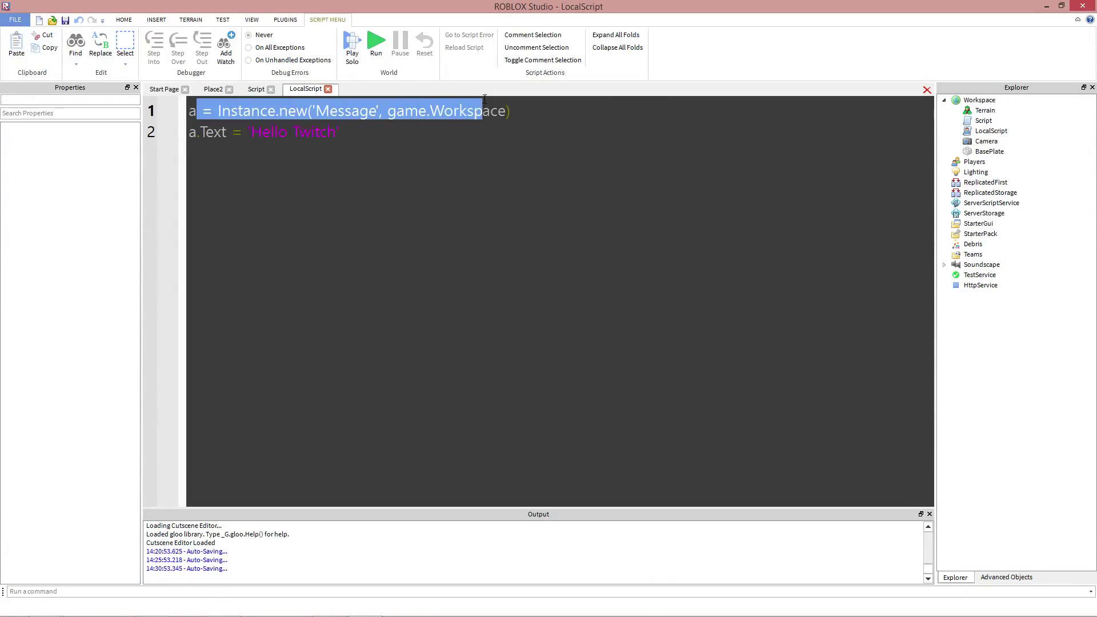
left_click(532, 105)
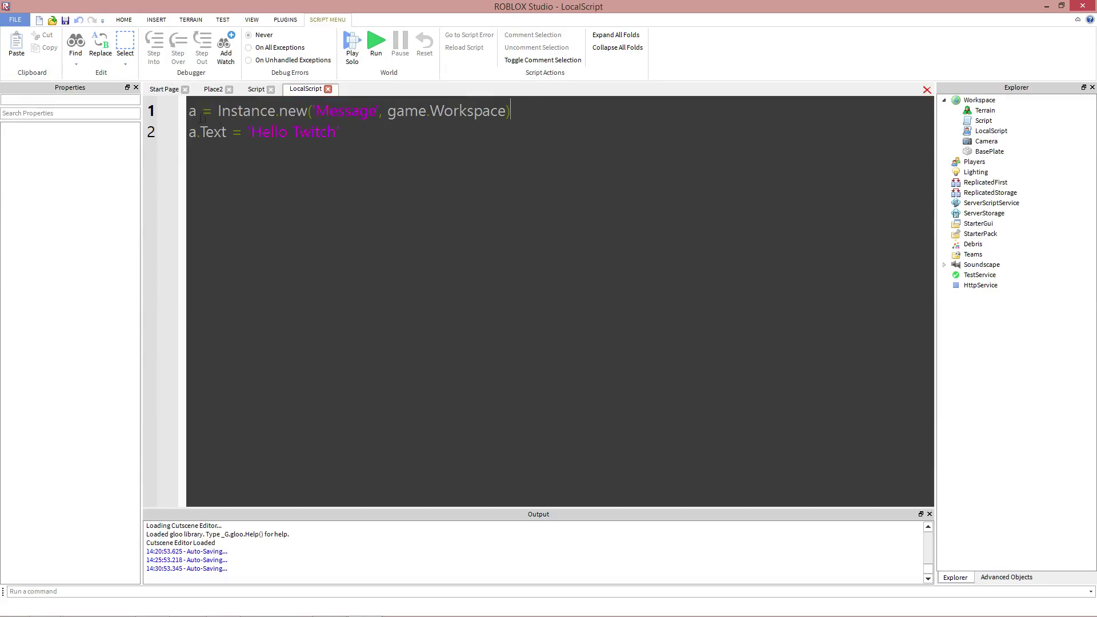
Select all the code with Ctrl+A and deselect it, twice, plus the line-2 string
key("ctrl+a")
left_click(492, 143)
left_click_drag(231, 131, 340, 132)
left_click(340, 131)
key("ctrl+a")
left_click(399, 140)
Open and close the FILE menu, select and deselect line 1, then reopen FILE
left_click(14, 21)
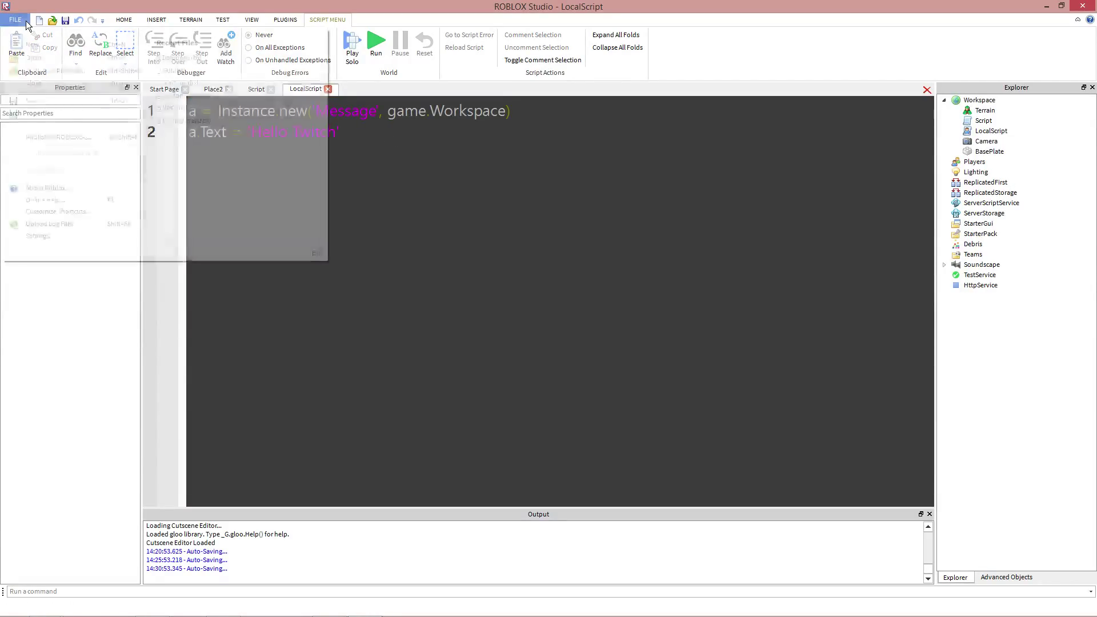
left_click(14, 20)
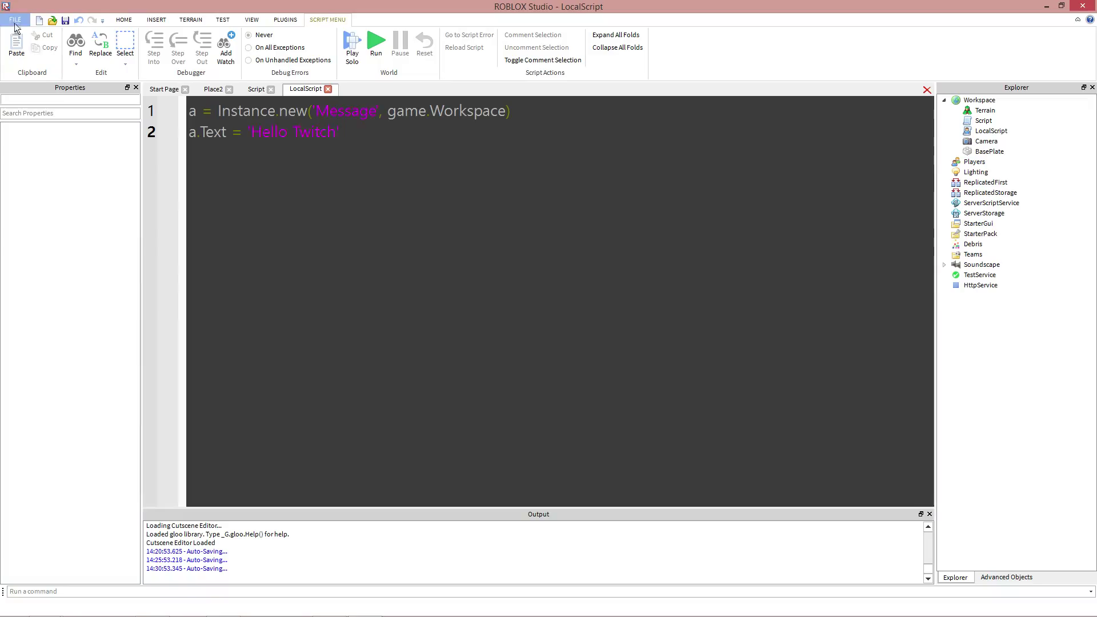
left_click_drag(189, 110, 429, 125)
left_click(422, 176)
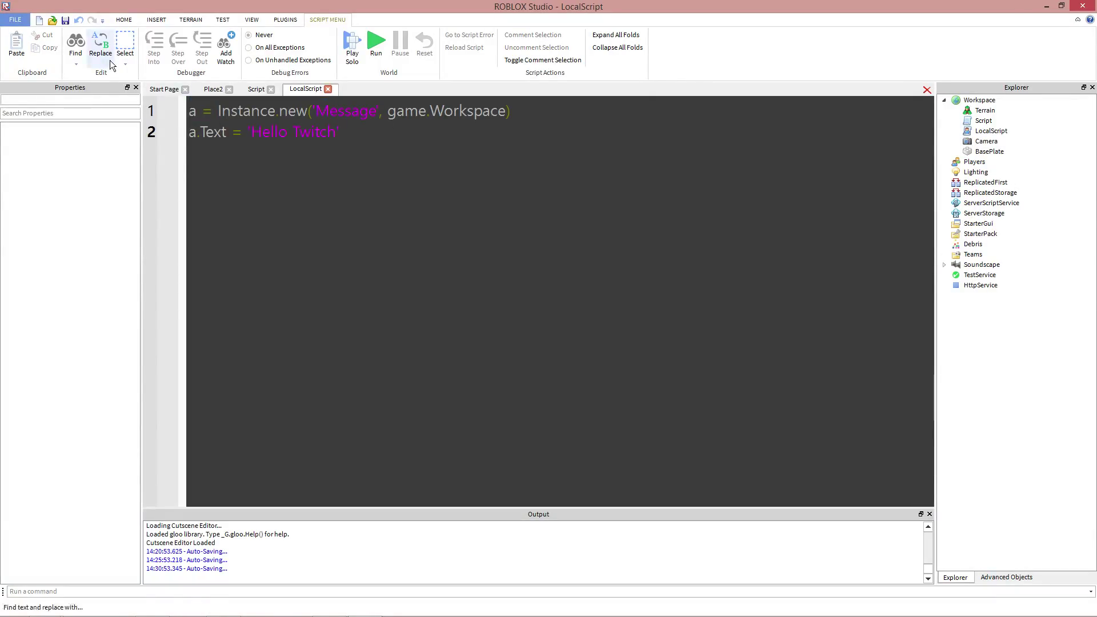
left_click(15, 23)
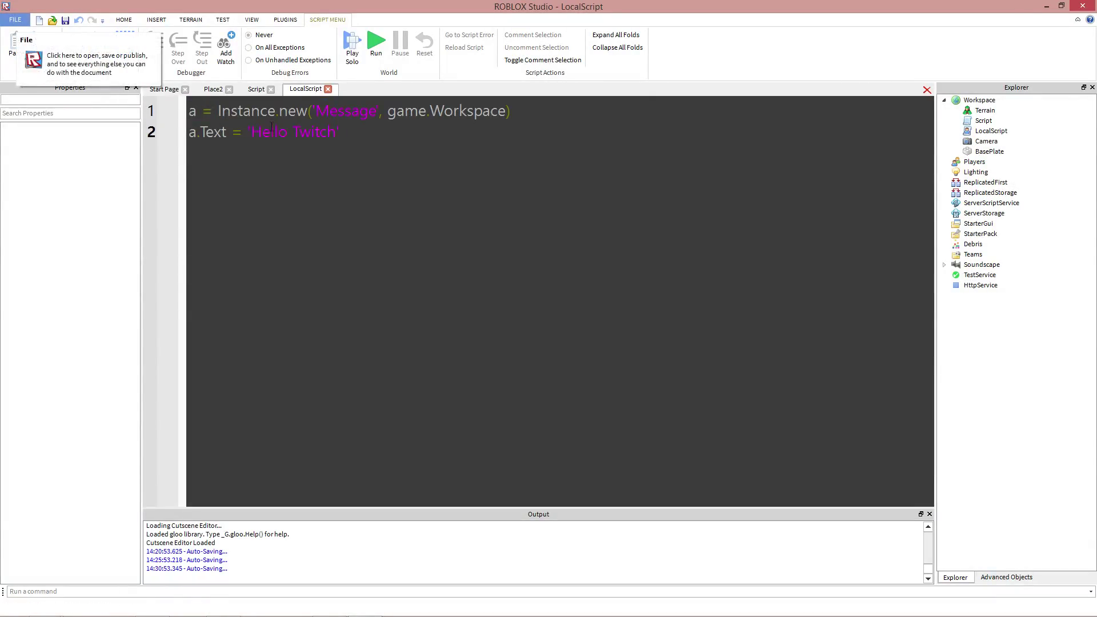
Switch the editor to the Script and open FILE > Settings at Studio
left_click(16, 25)
key("ctrl+Tab")
left_click(18, 26)
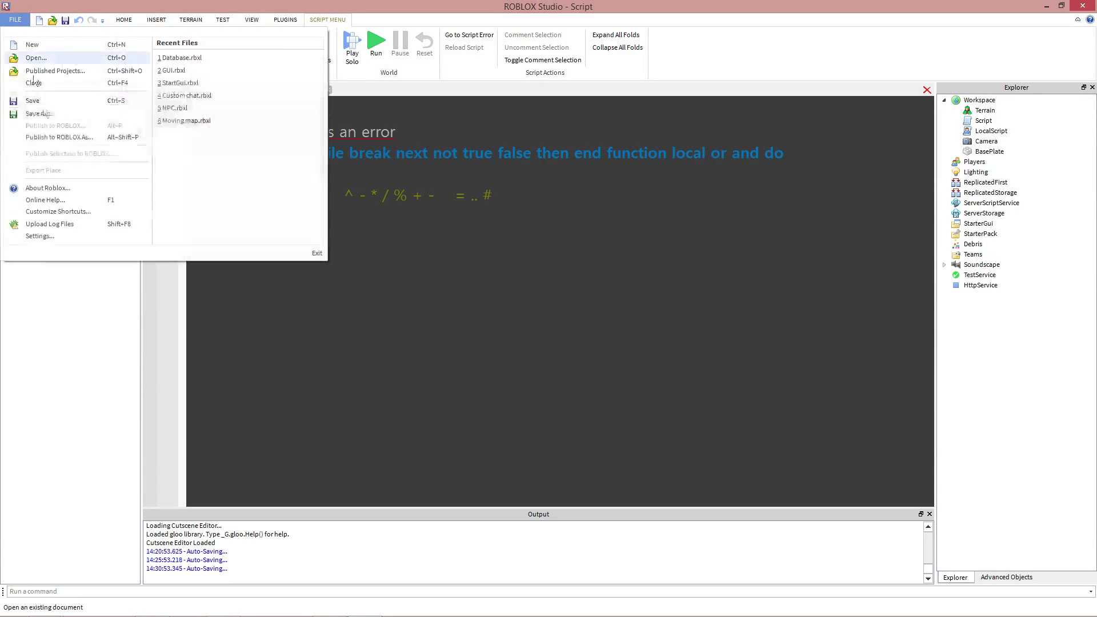
left_click(65, 236)
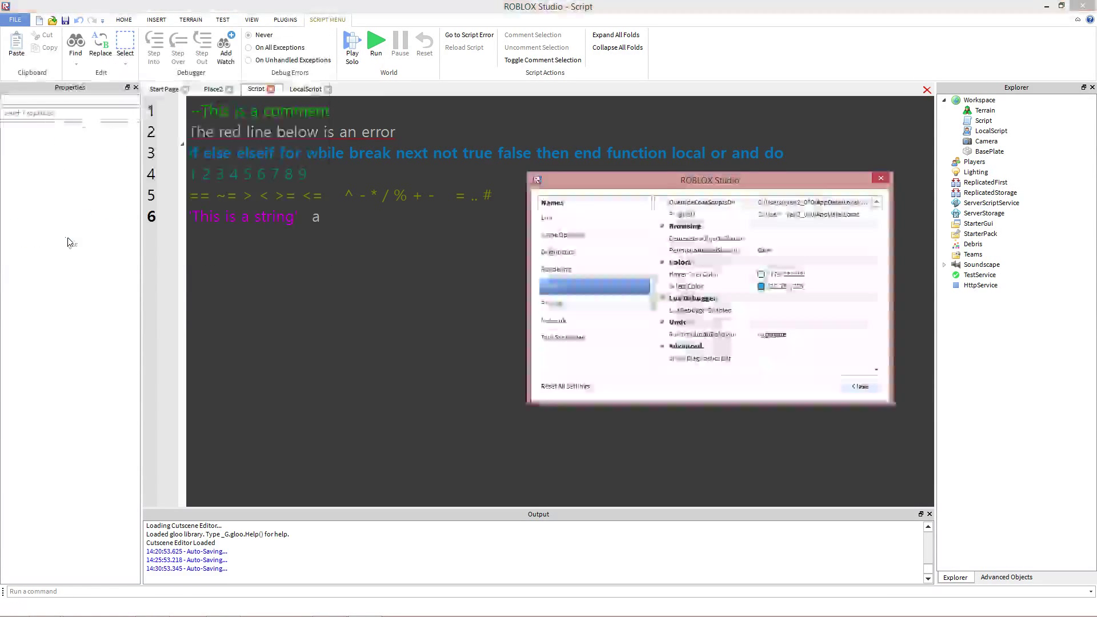
Scroll to Script Editor Colors and move the settings window off the script
left_click_drag(655, 179, 343, 141)
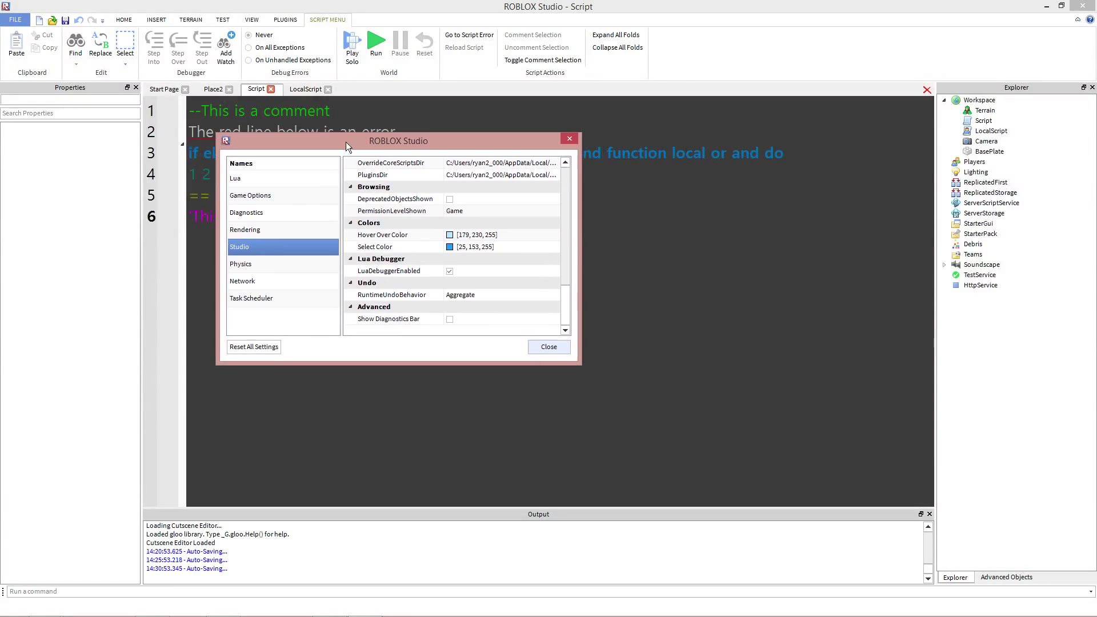
left_click_drag(566, 303, 554, 152)
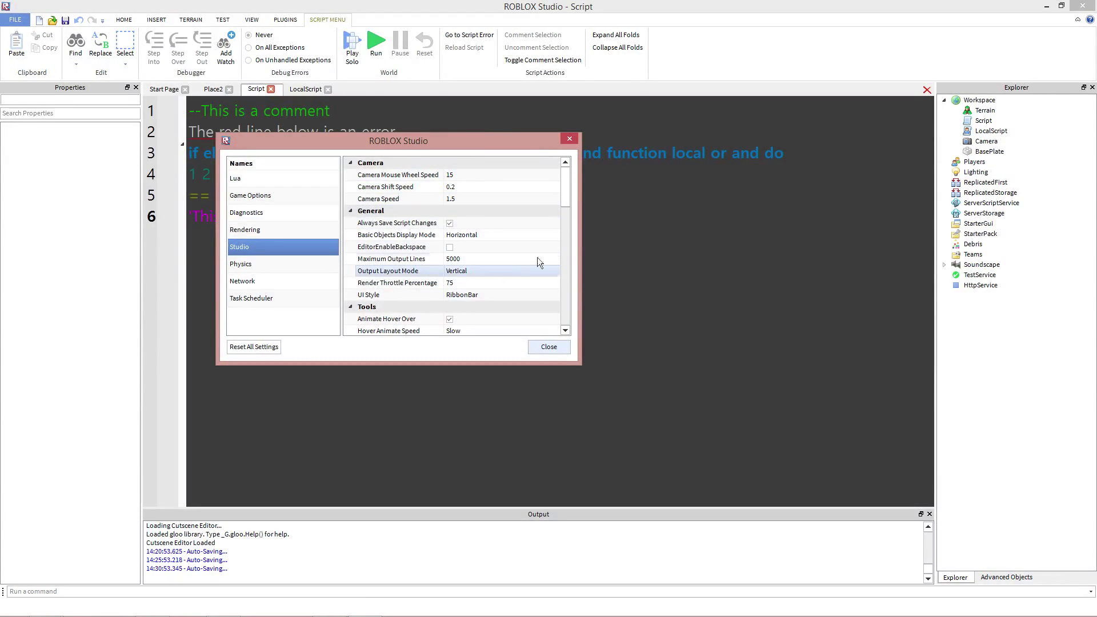
left_click_drag(565, 195, 574, 267)
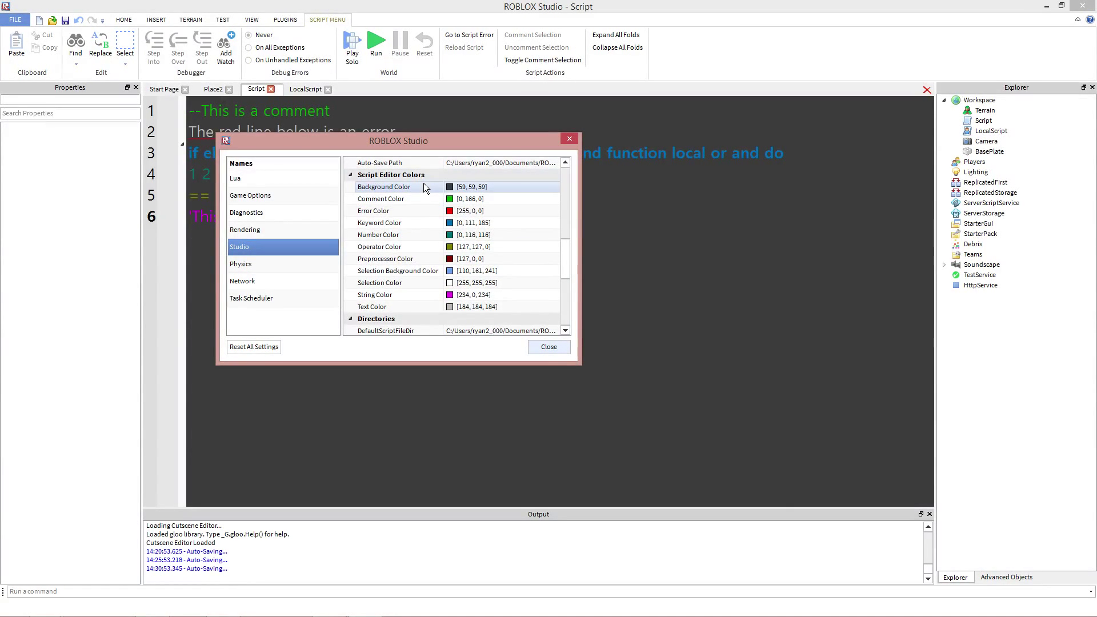
left_click_drag(413, 146, 555, 255)
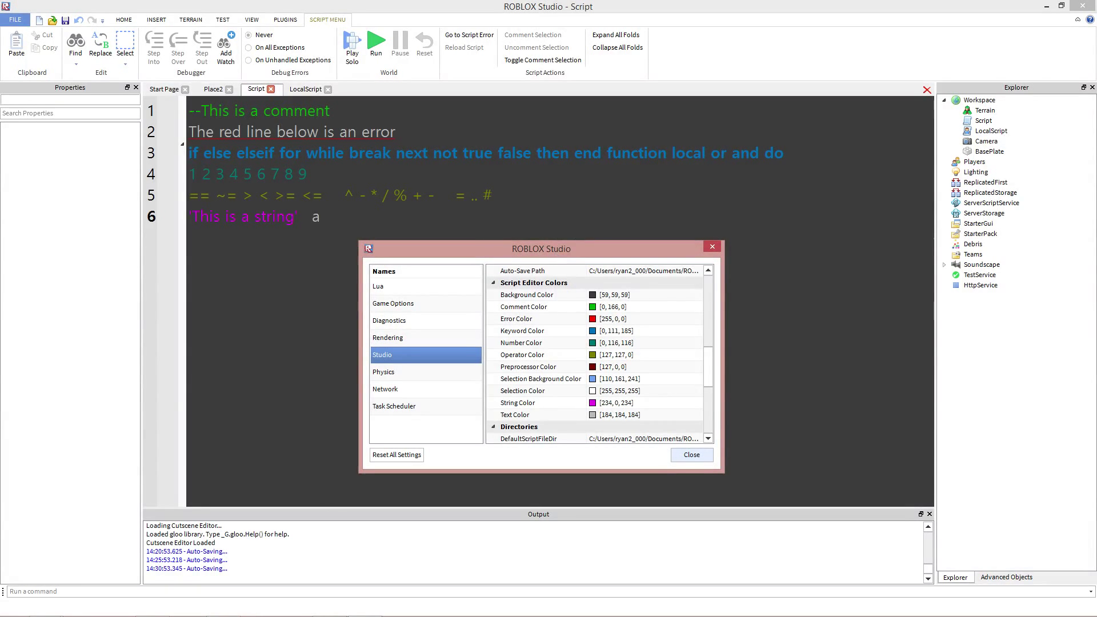
Select the Comment Color row, currently green [0, 166, 0], in Script Editor Colors
left_click(571, 249)
left_click(514, 255)
left_click(529, 309)
left_click_drag(576, 247, 574, 243)
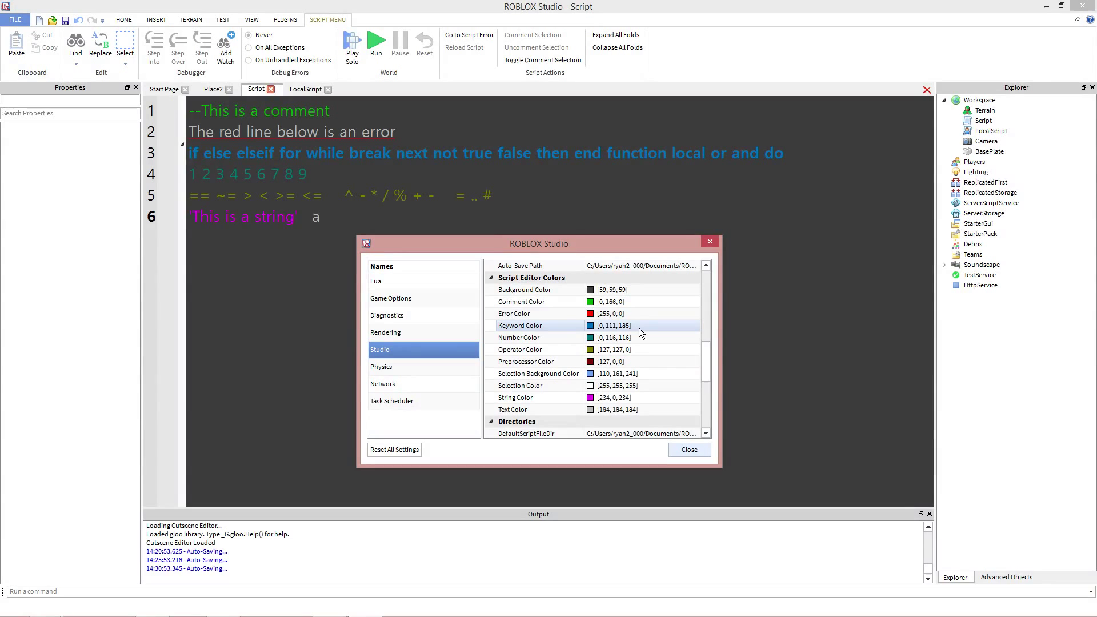
Open the comment colour picker, reposition it, and cancel, keeping [0, 166, 0]
left_click(590, 303)
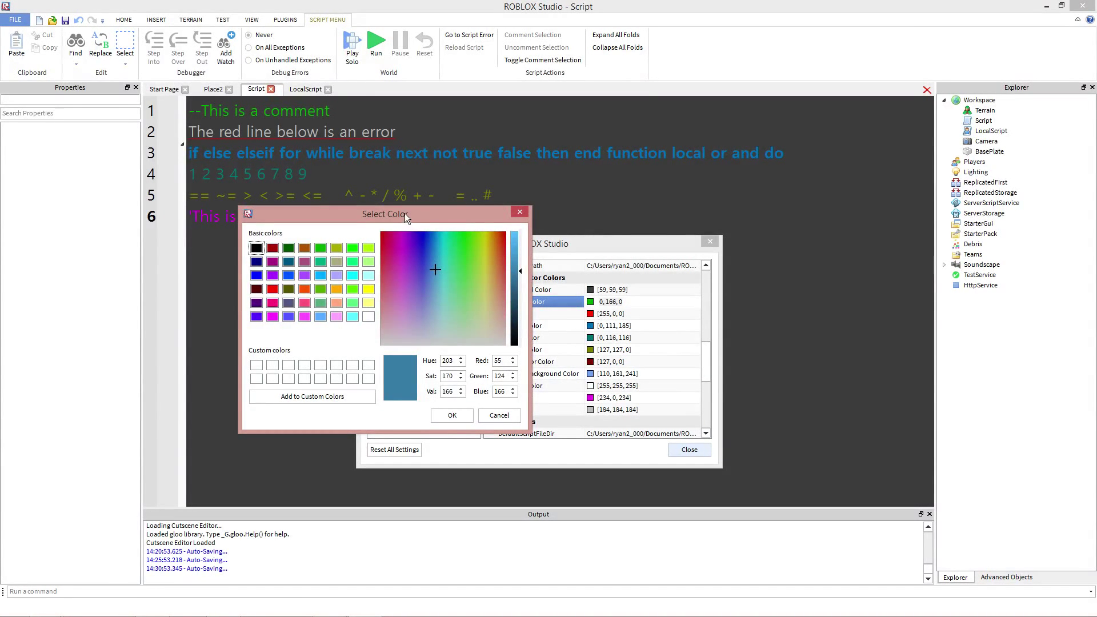
left_click_drag(405, 213, 428, 227)
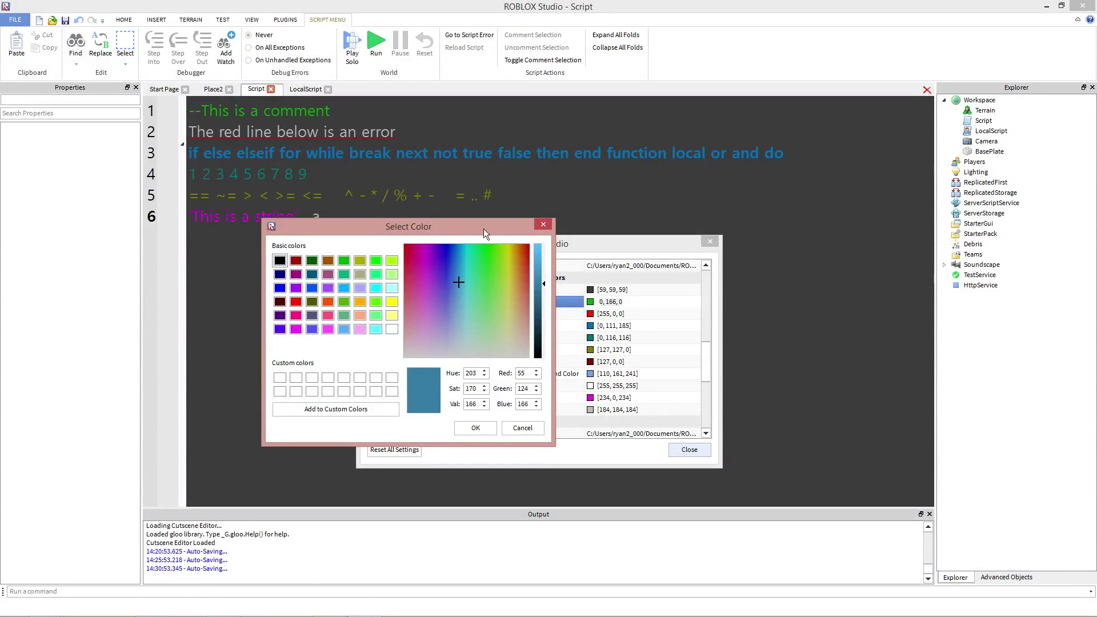
left_click_drag(483, 228, 485, 238)
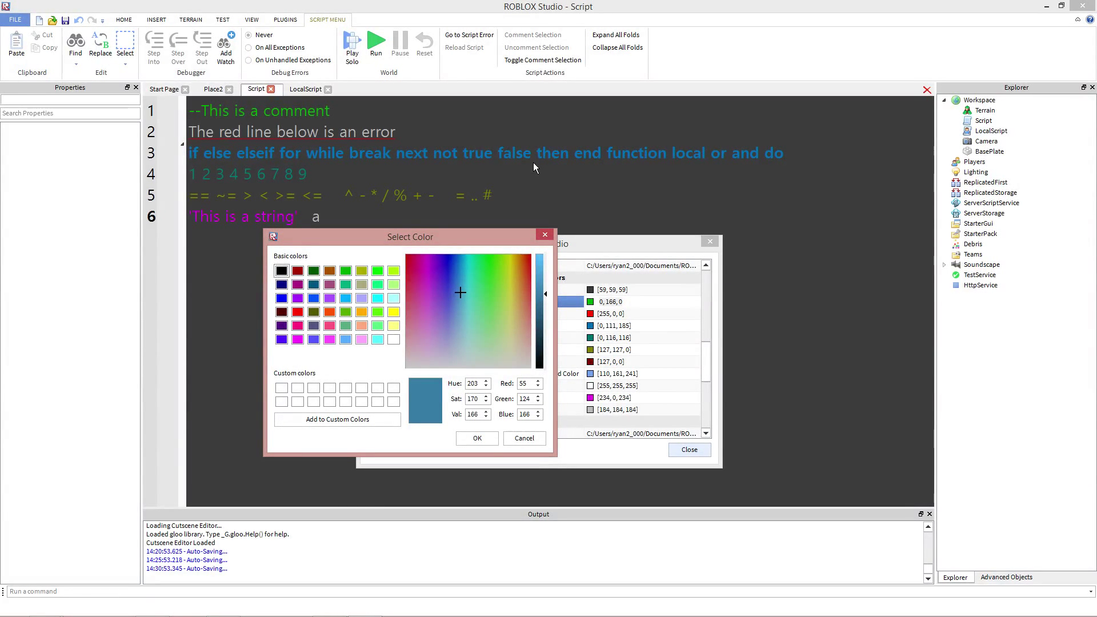
left_click(538, 445)
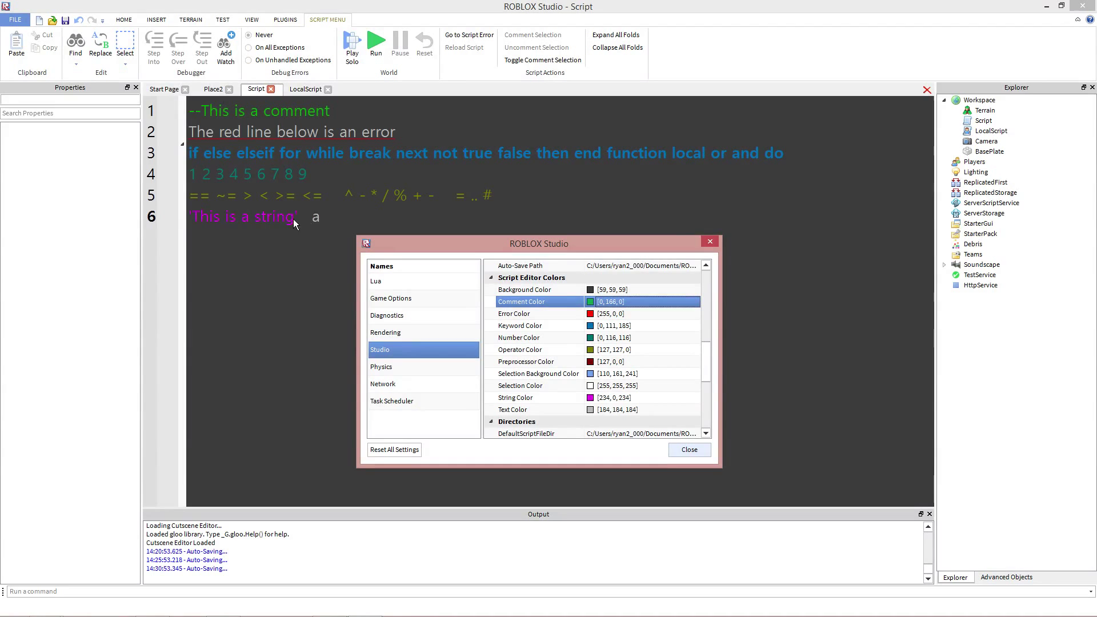
Set Text Color to grey [165, 165, 165], after briefly trying 225, 225, 225
left_click_drag(517, 252, 514, 257)
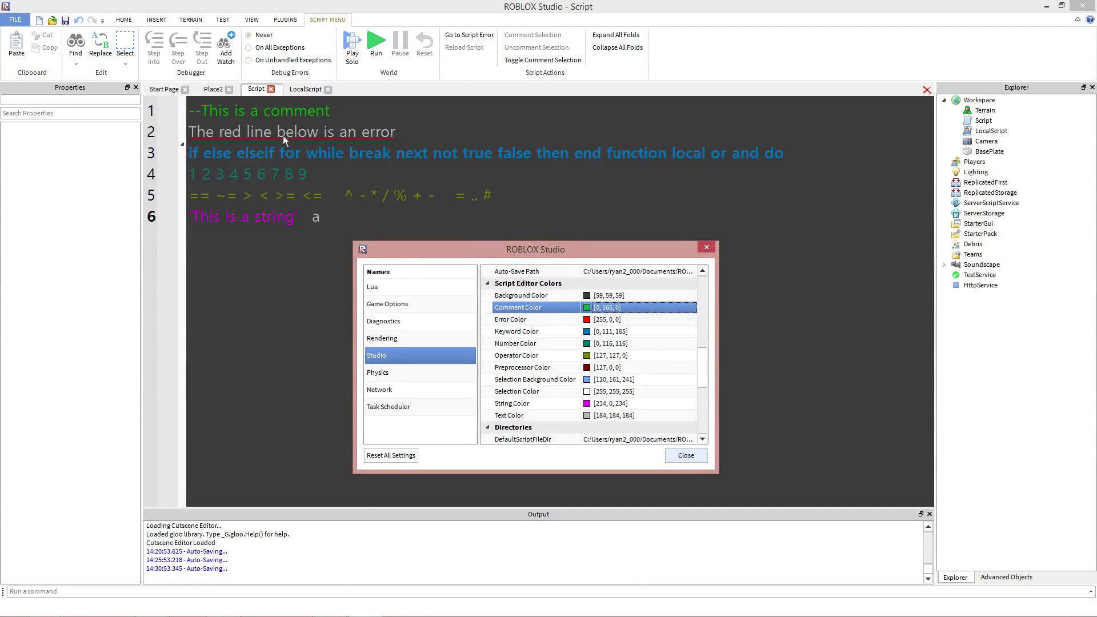
left_click(587, 416)
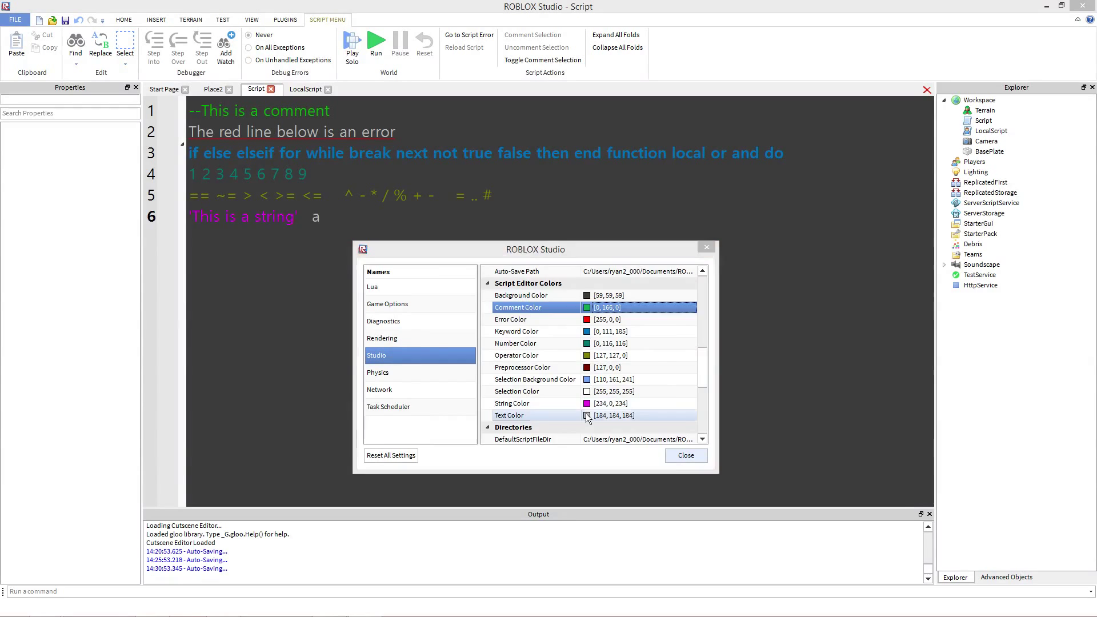
left_click(665, 283)
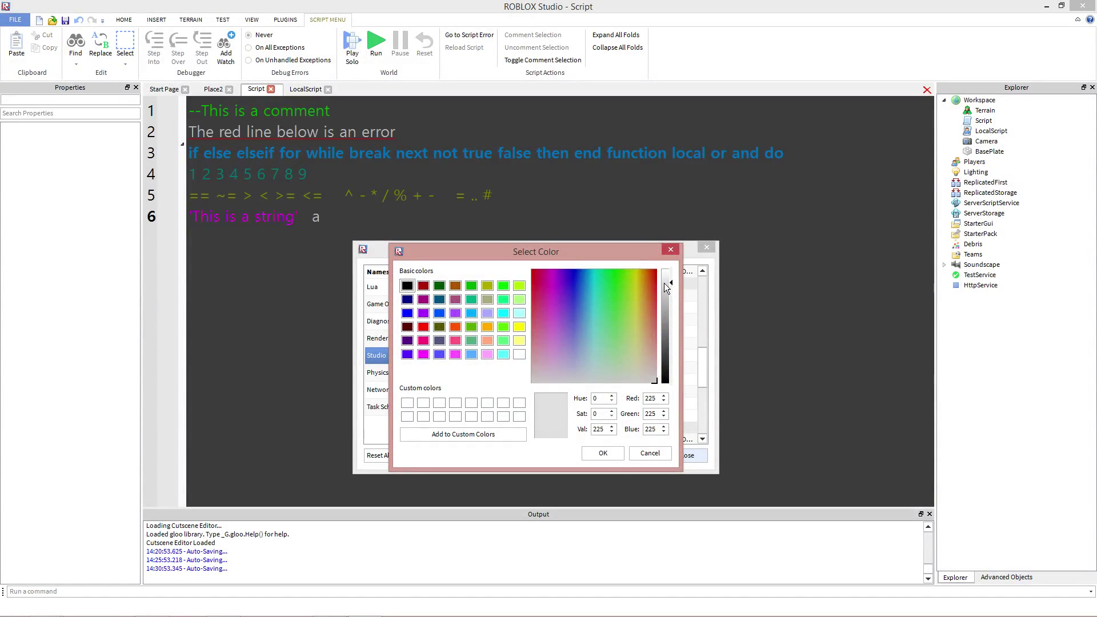
left_click(603, 454)
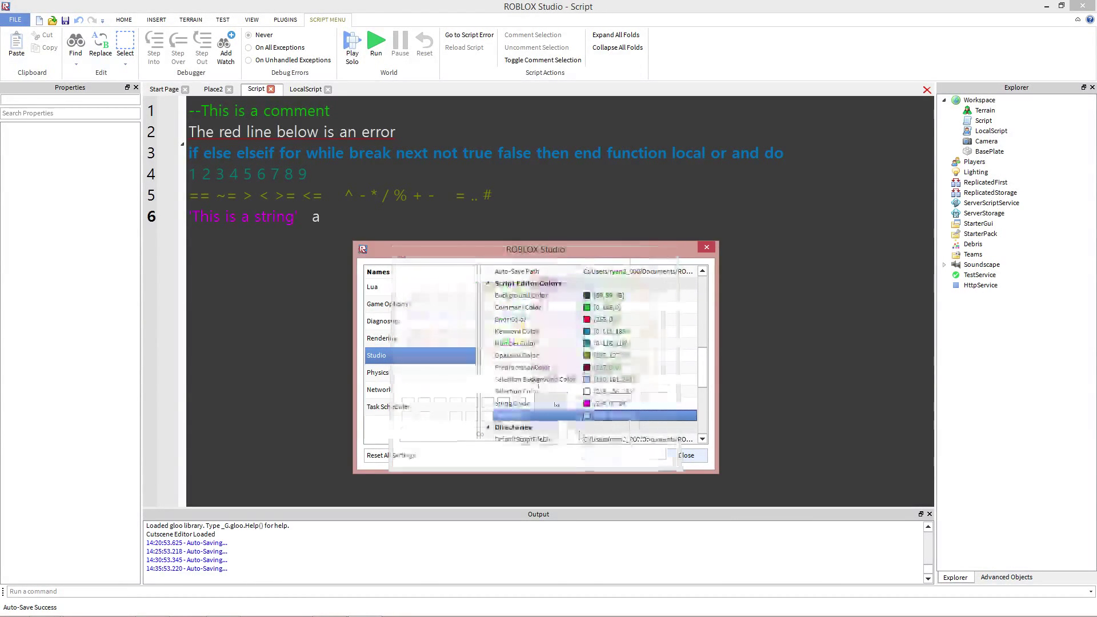
left_click(588, 417)
left_click_drag(665, 304, 666, 310)
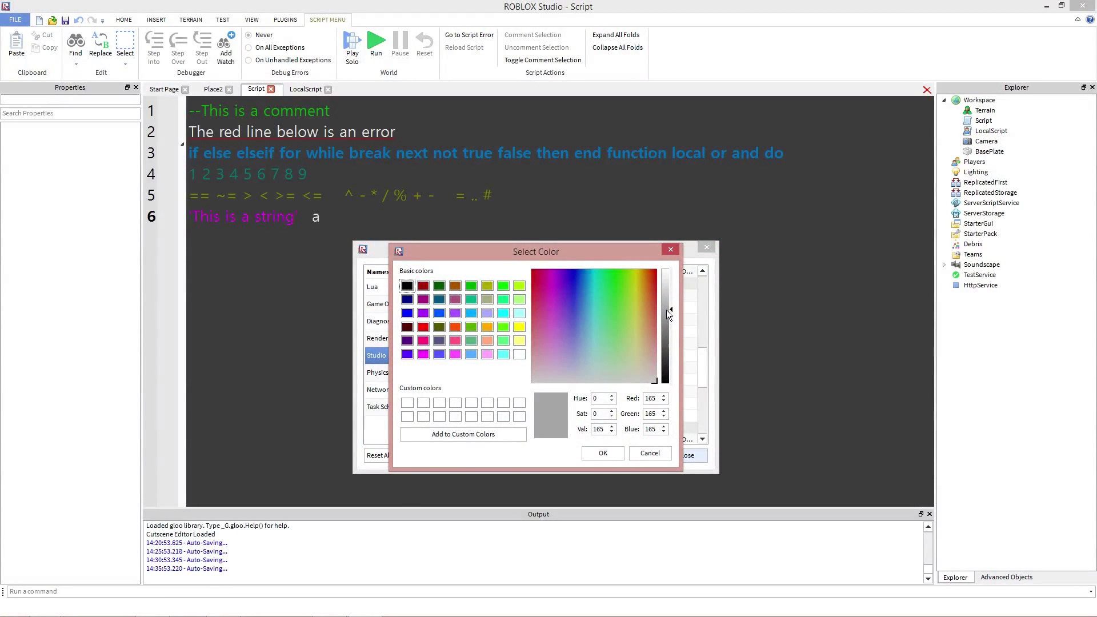
left_click(602, 454)
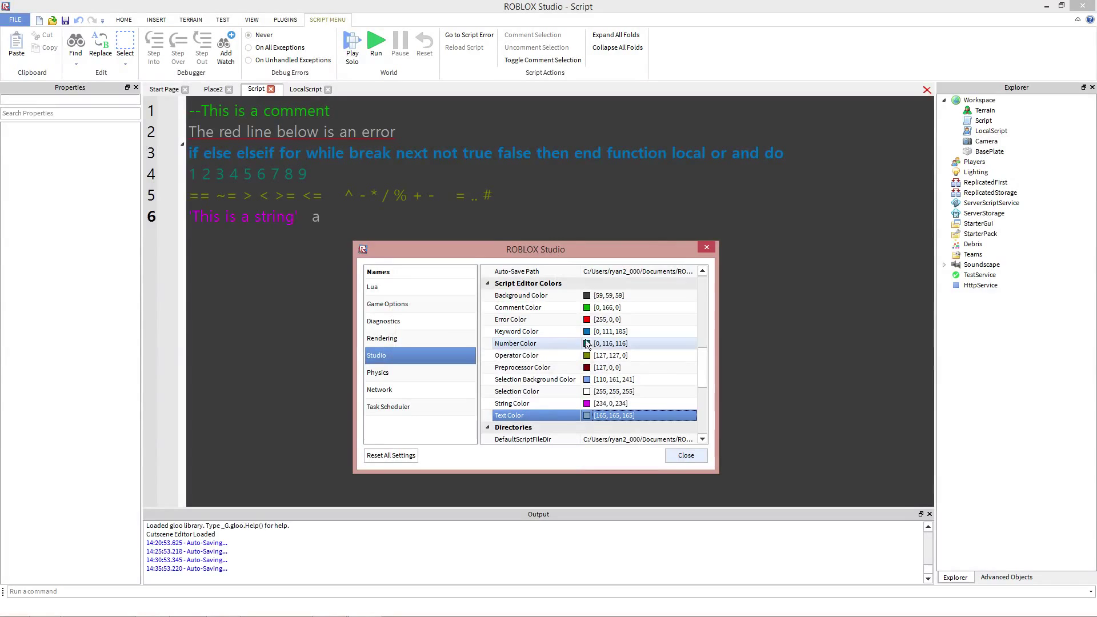
Set Comment Color to [0, 202, 0], after briefly trying full-brightness green
left_click(588, 307)
left_click_drag(675, 301, 667, 268)
left_click(595, 453)
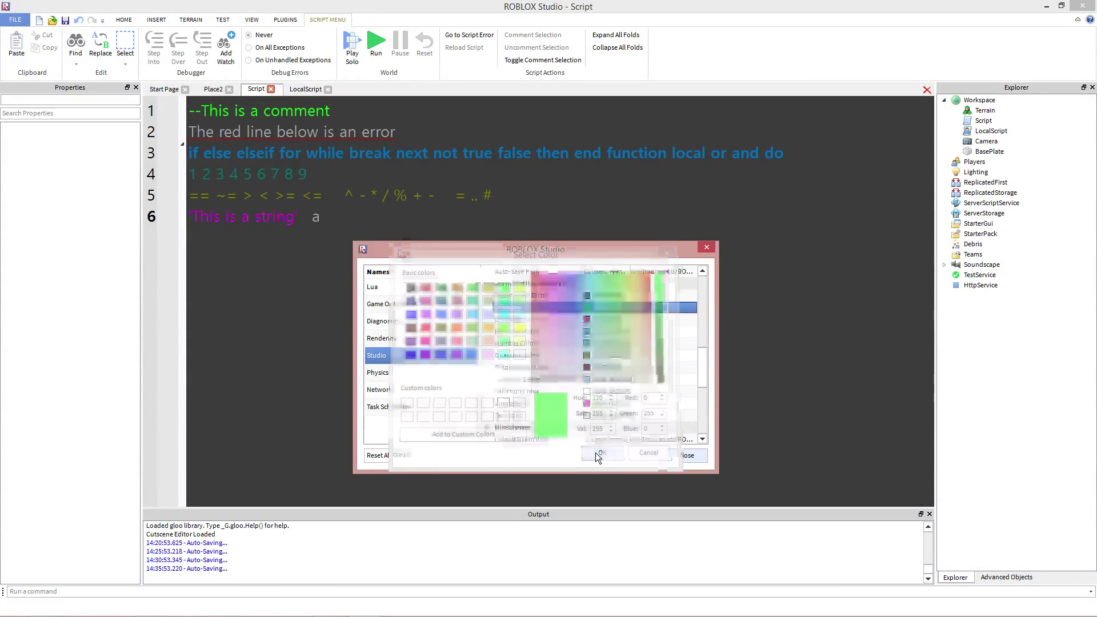
left_click(588, 308)
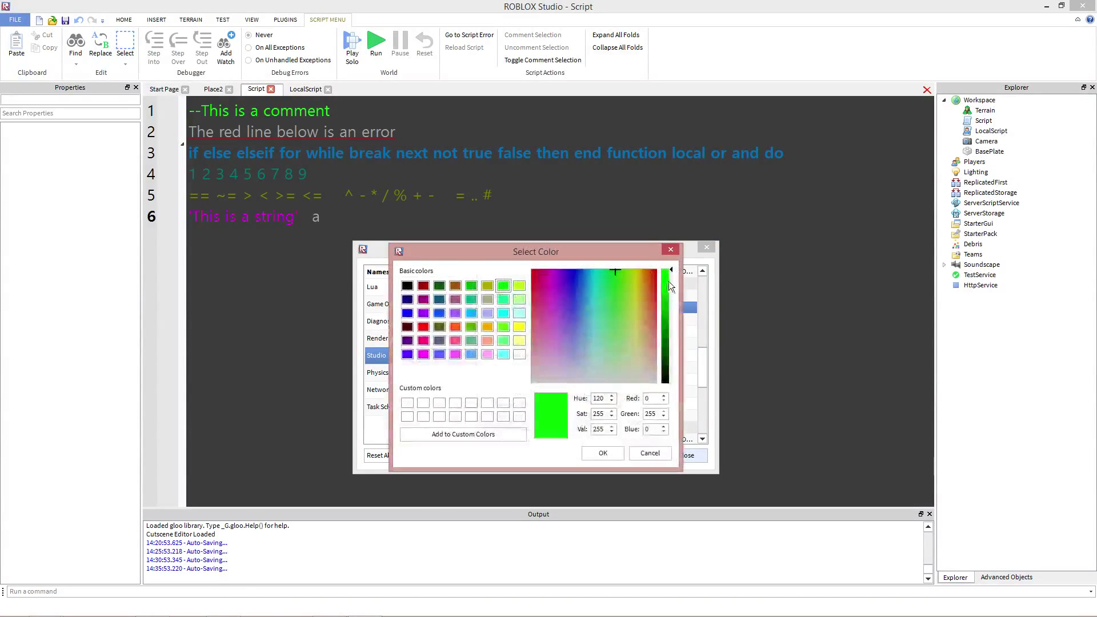
left_click_drag(669, 282, 668, 292)
left_click(600, 454)
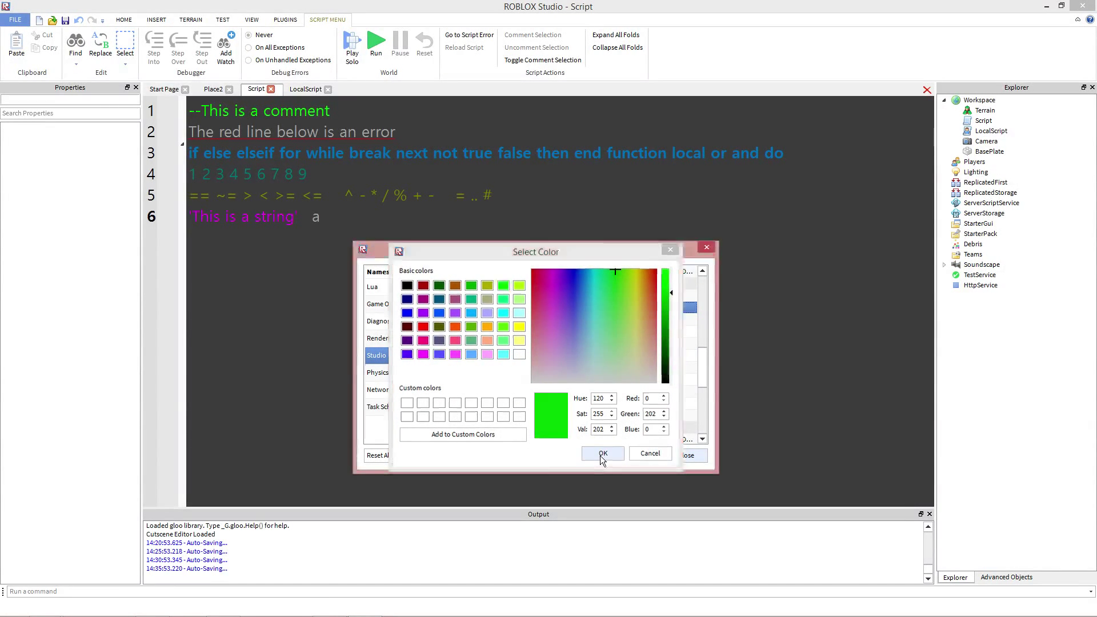
Scroll the Studio settings up and select the Script Editor category header
scroll(678, 374, "down", 5)
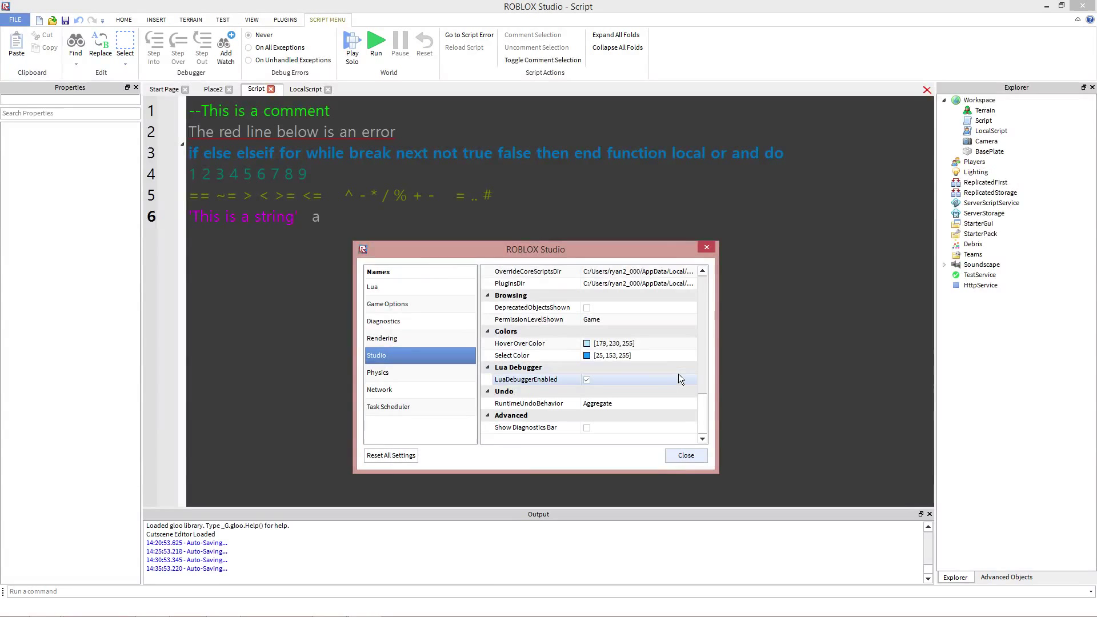
scroll(678, 374, "up", 2)
scroll(678, 374, "up", 5)
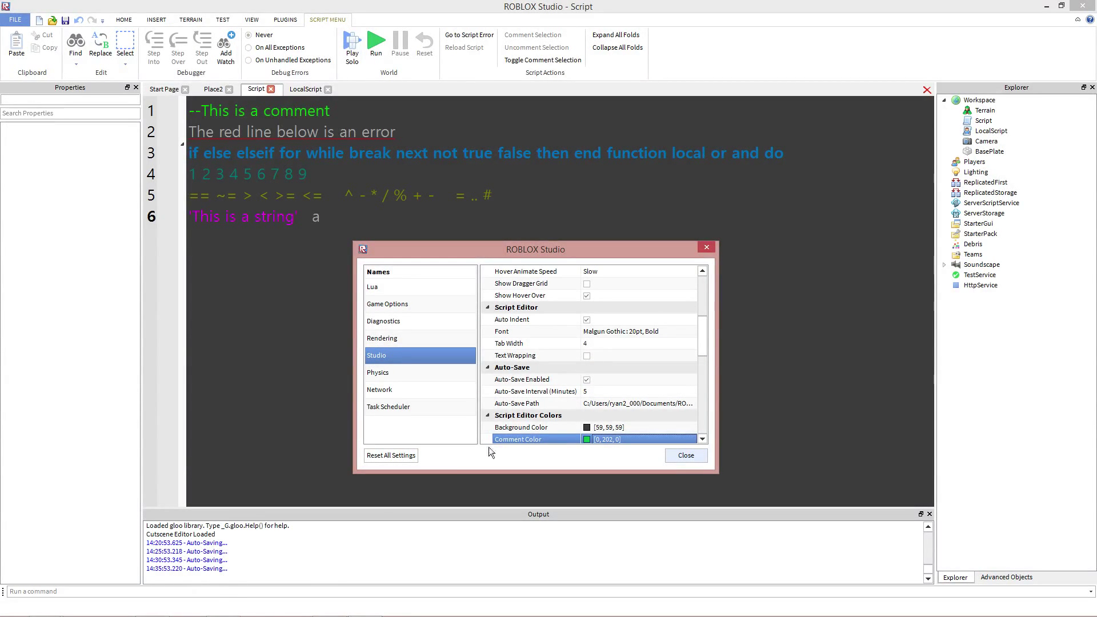
scroll(707, 331, "up", 2)
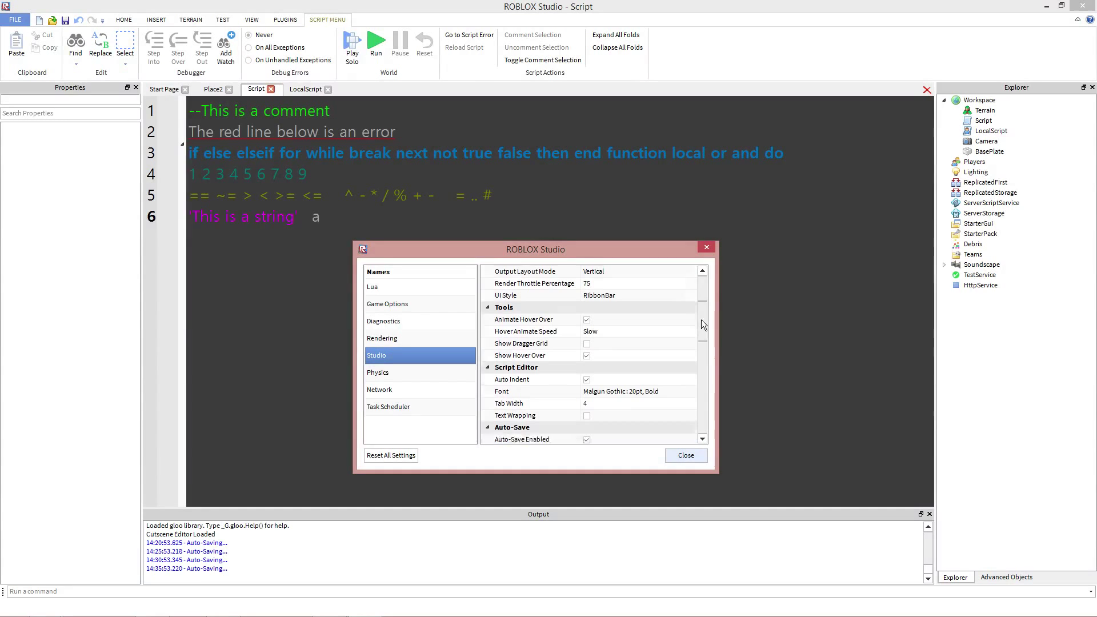
left_click_drag(702, 324, 705, 331)
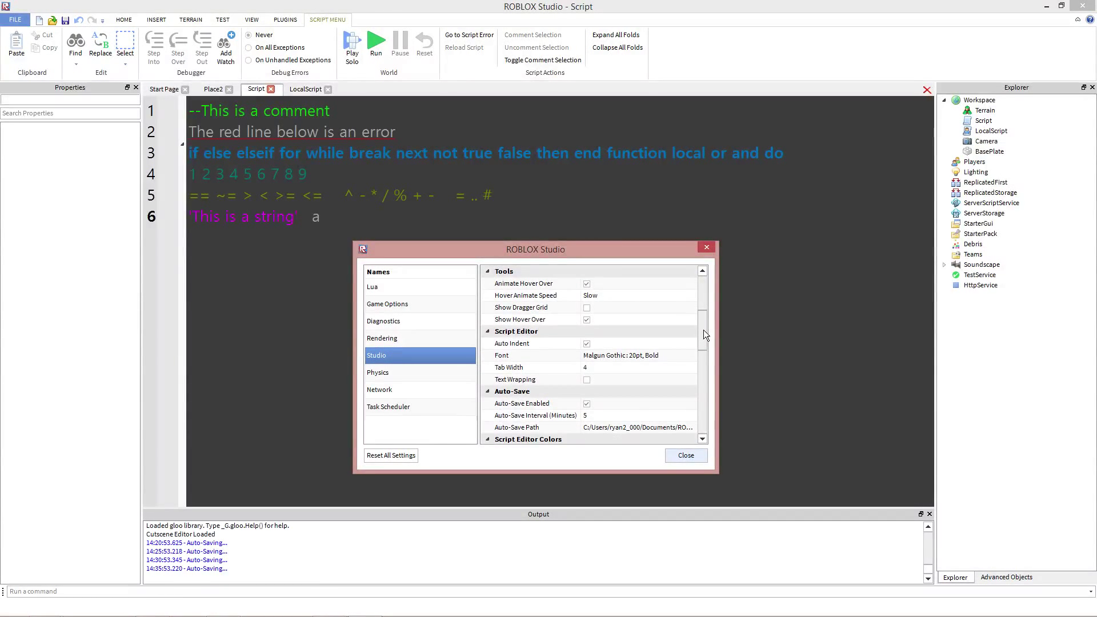
left_click(521, 334)
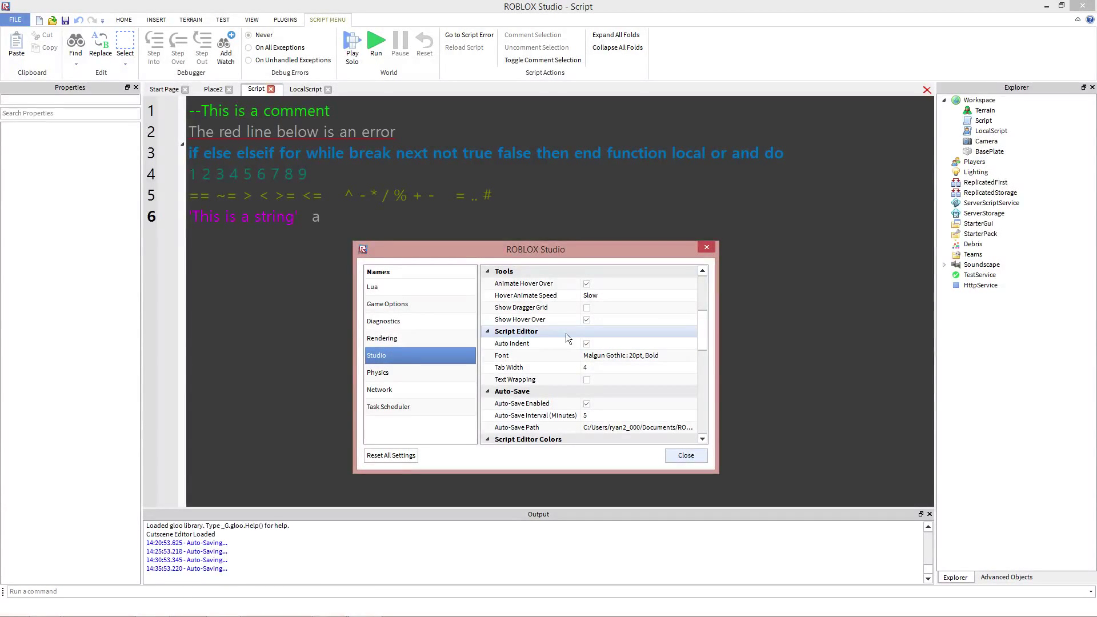
Collapse and re-expand the Script Editor group, then select Auto Indent
left_click(487, 332)
left_click(487, 332)
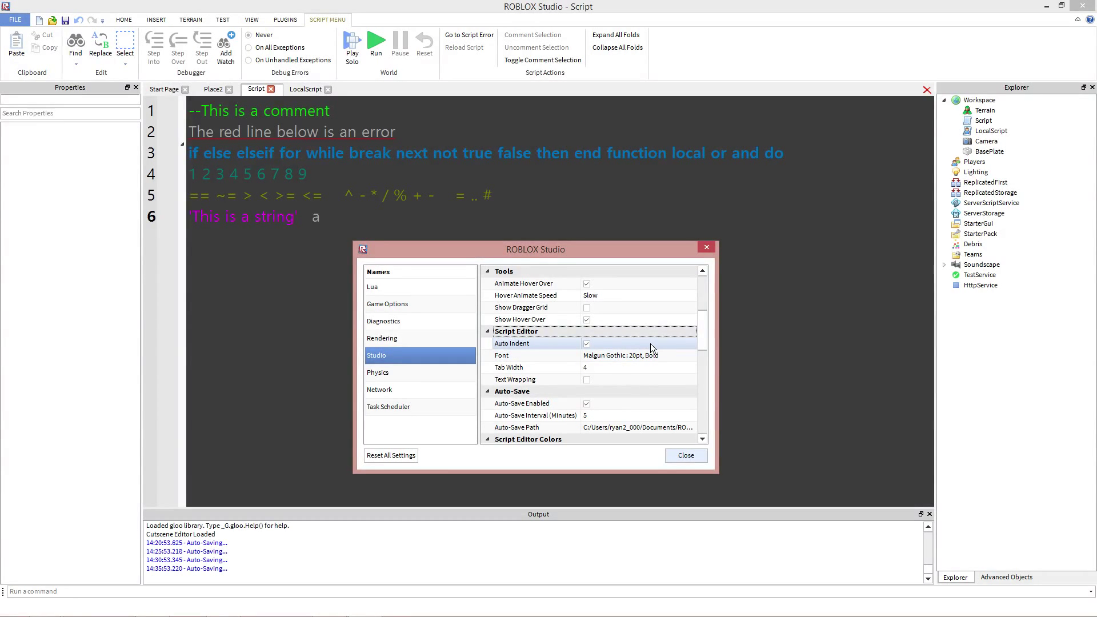
left_click(653, 345)
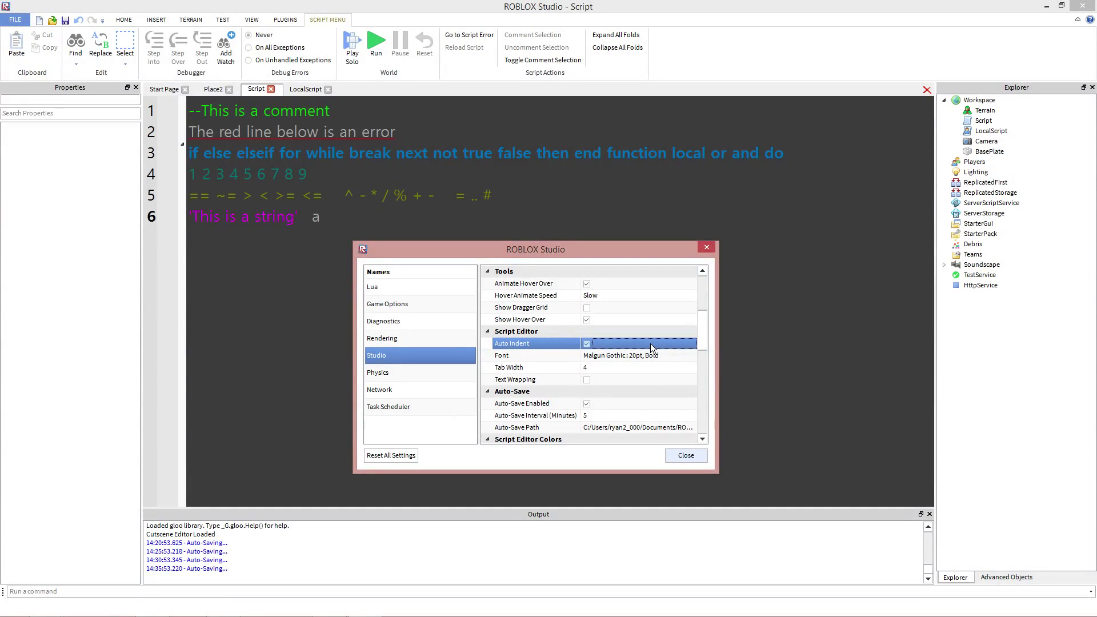
Set the editor font to Rockwell 20pt Bold after previewing Raavi, Rage Italic and Ravie
double_click(615, 355)
left_click_drag(600, 256, 646, 207)
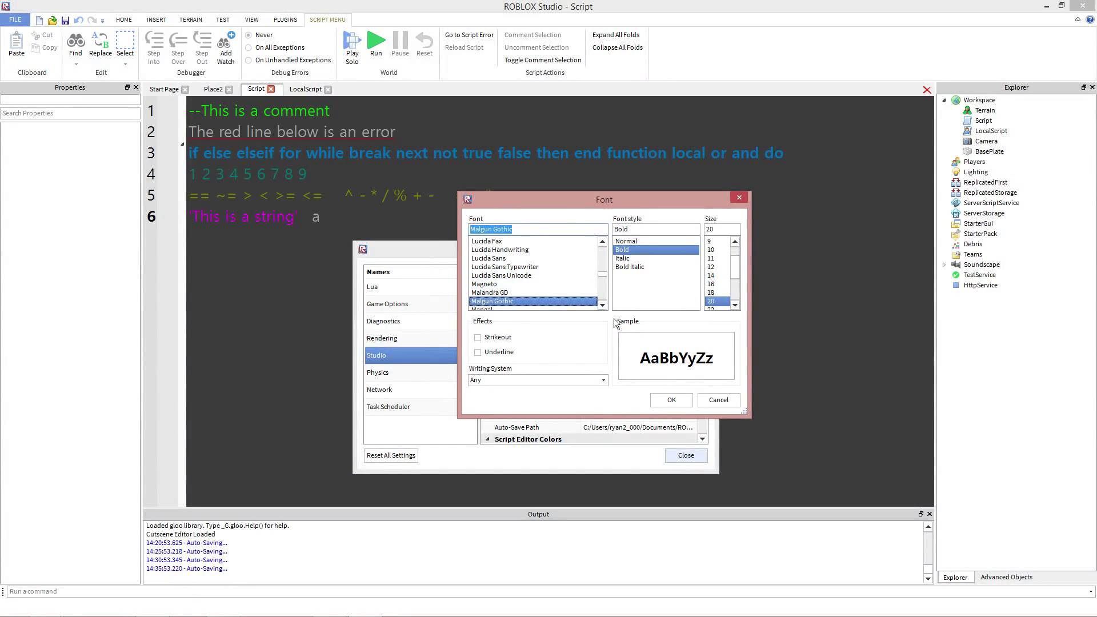
scroll(600, 280, "down", 2)
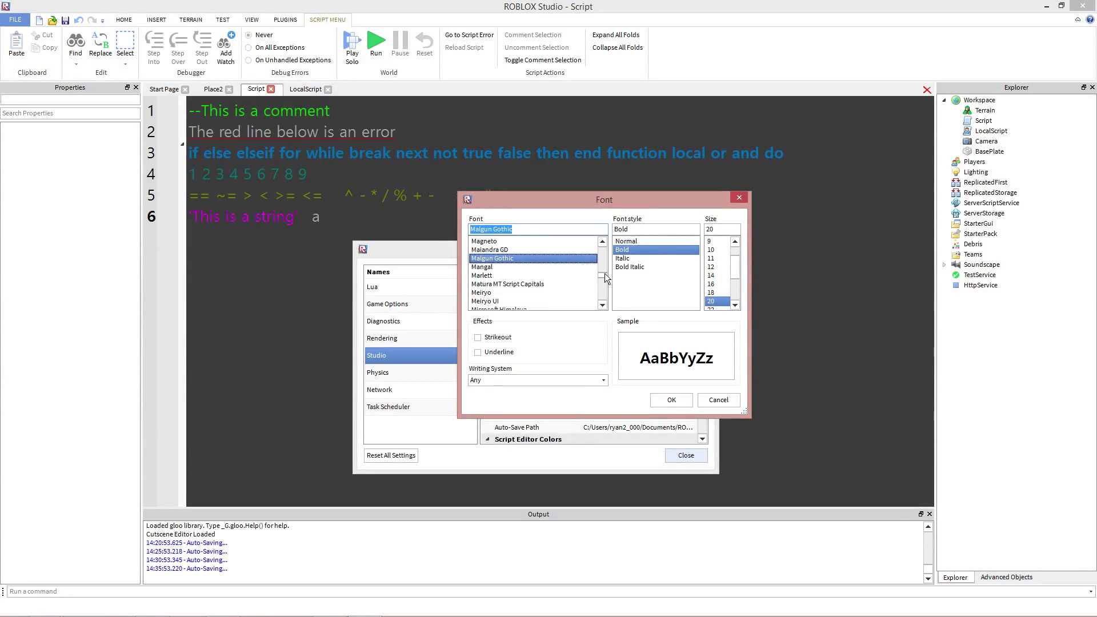
scroll(608, 278, "down", 15)
left_click(577, 285)
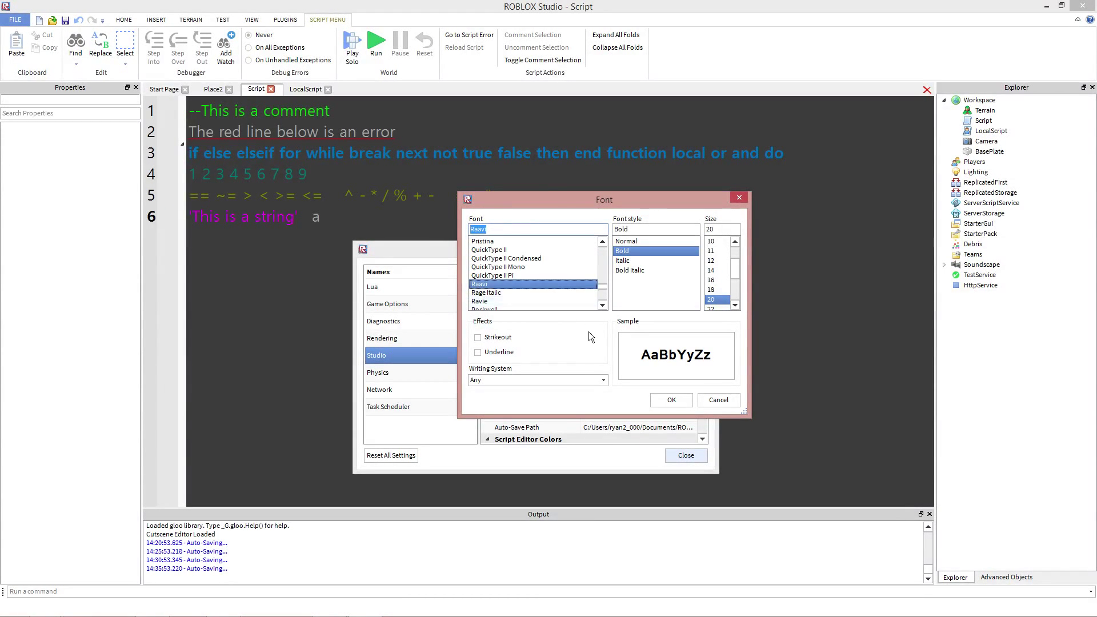
left_click(547, 293)
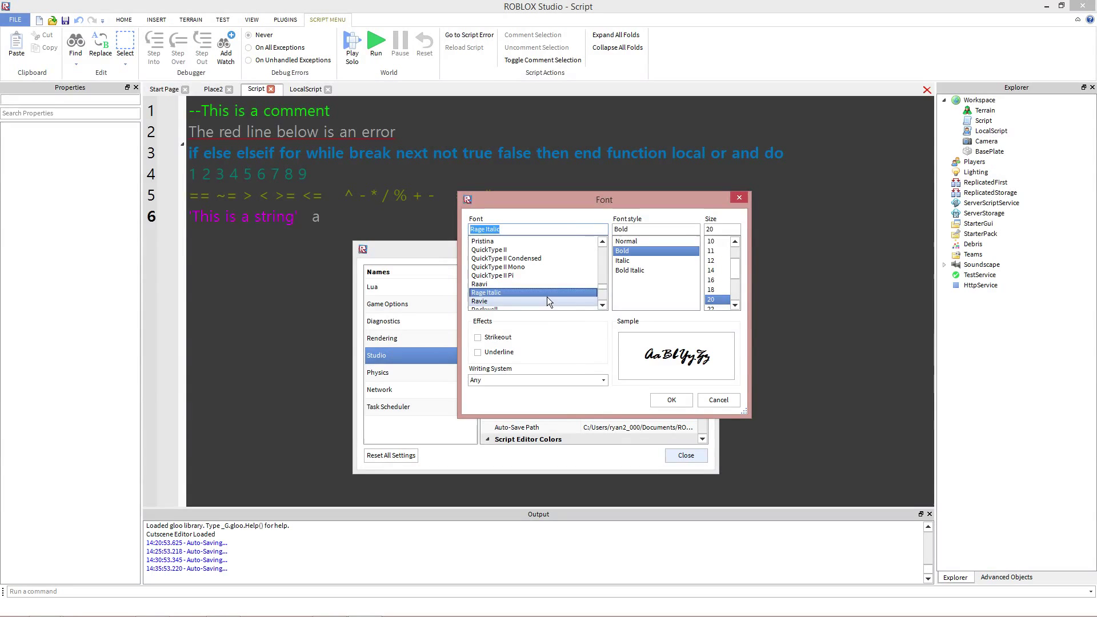
left_click(553, 302)
scroll(560, 302, "down", 1)
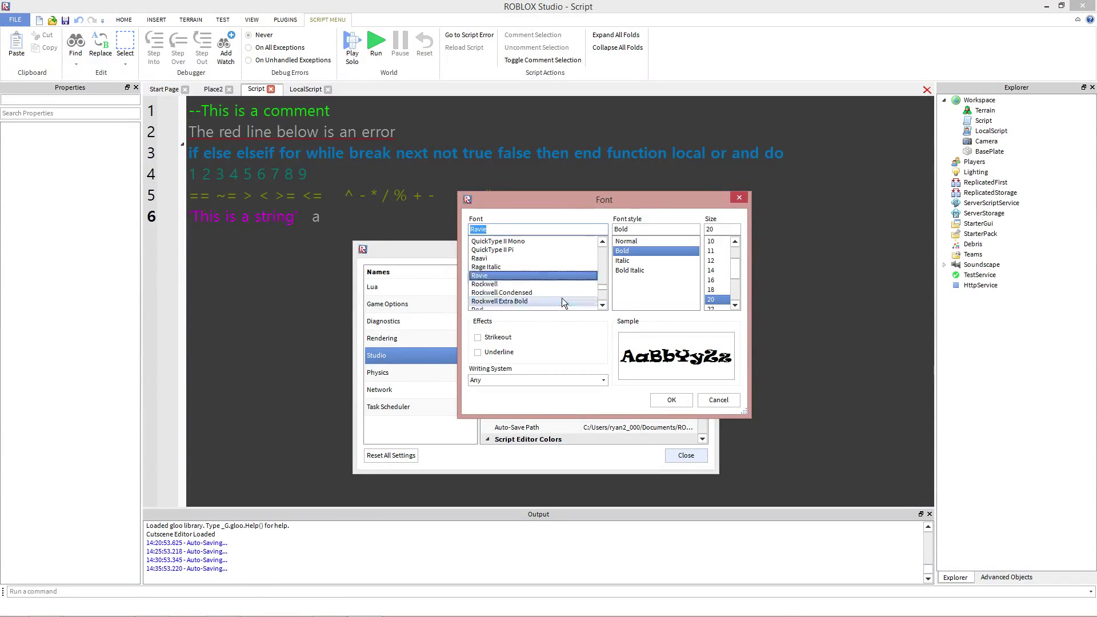
left_click(528, 284)
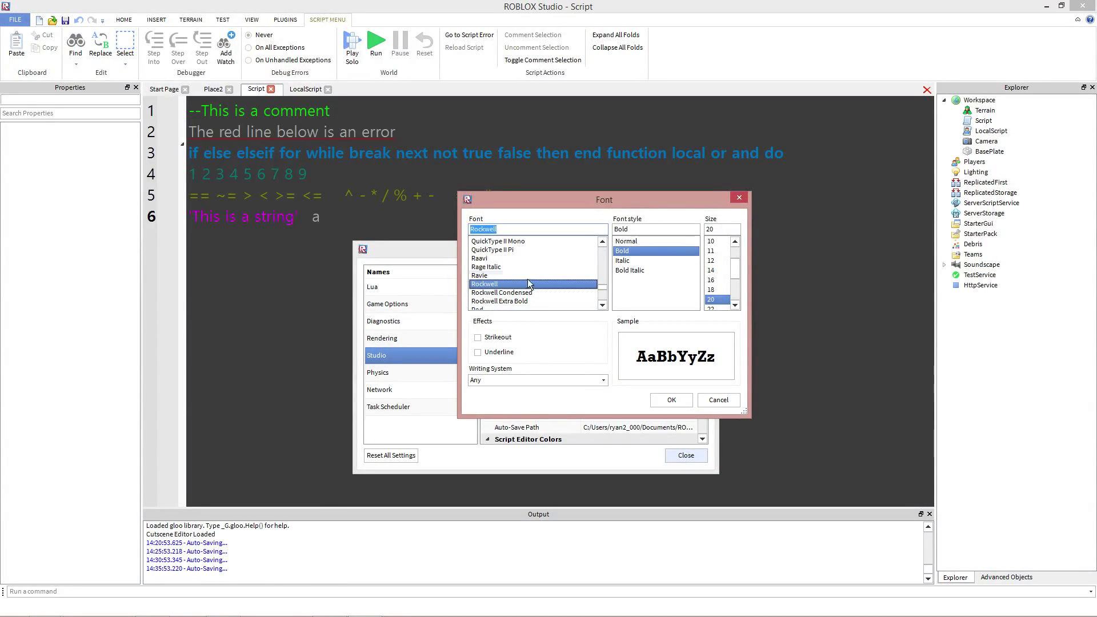
left_click(664, 401)
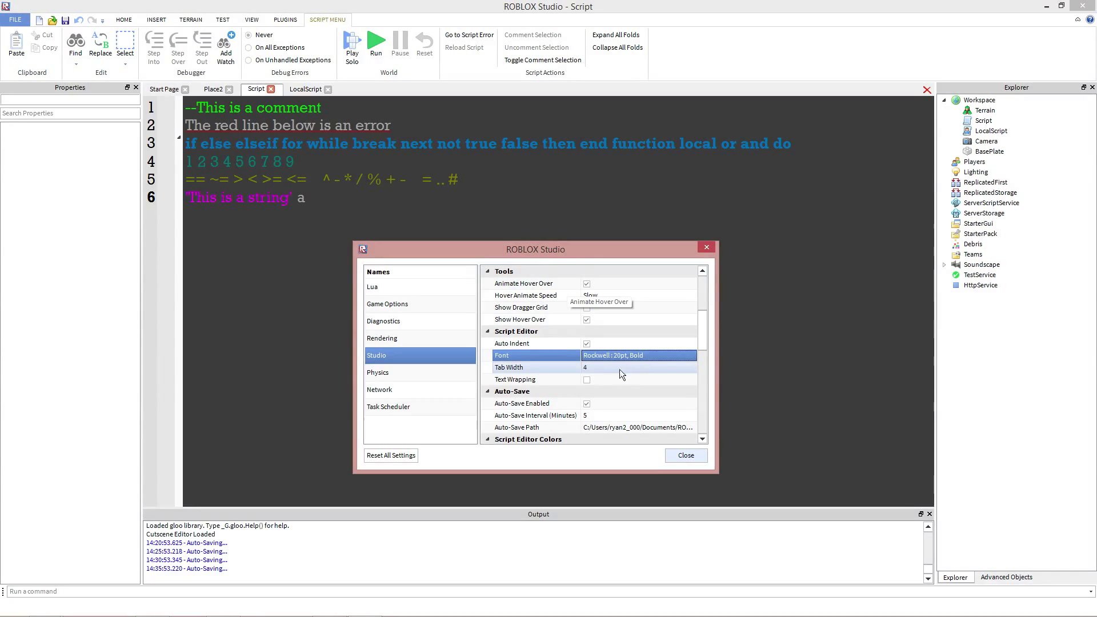
Apply Webdings as the editor font after previewing Yu Mincho Light
left_click(591, 357)
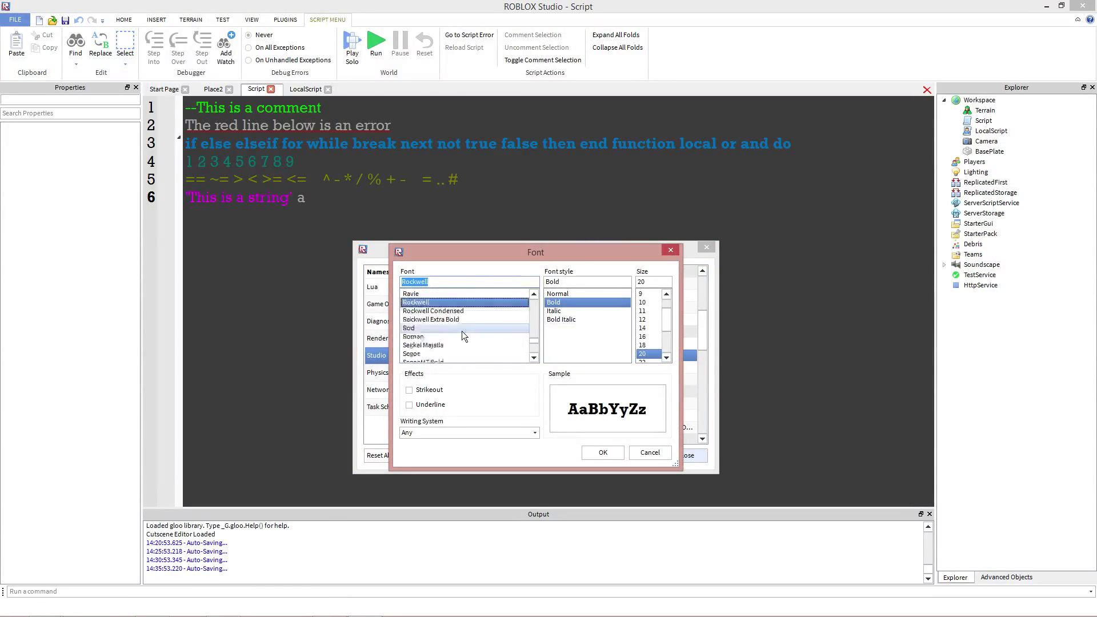
scroll(463, 330, "down", 20)
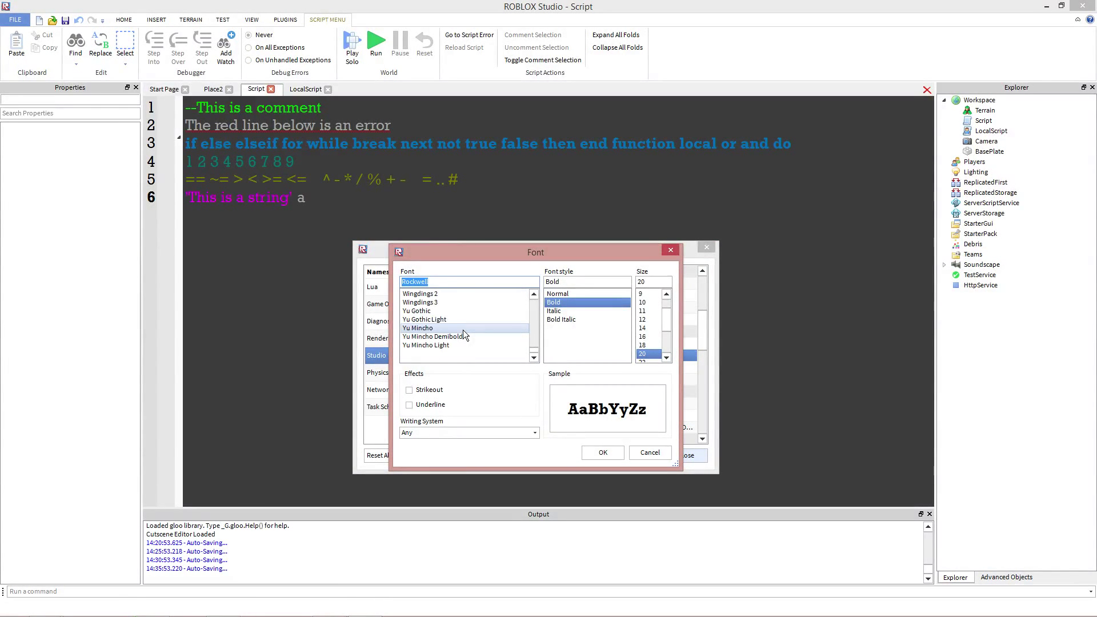
left_click(477, 345)
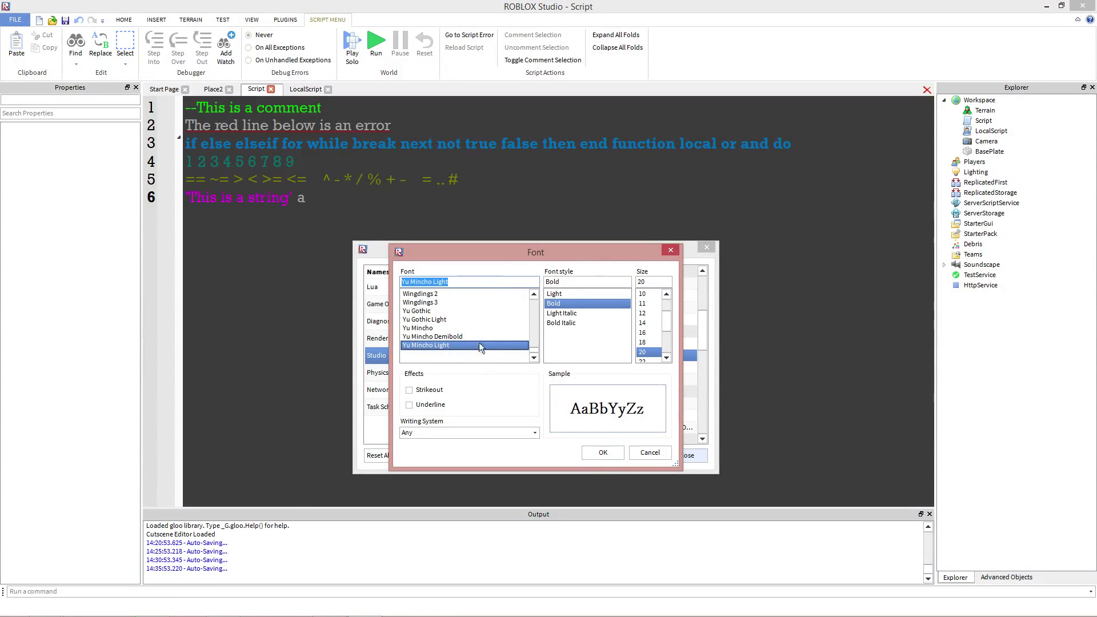
scroll(478, 337, "up", 3)
left_click(461, 346)
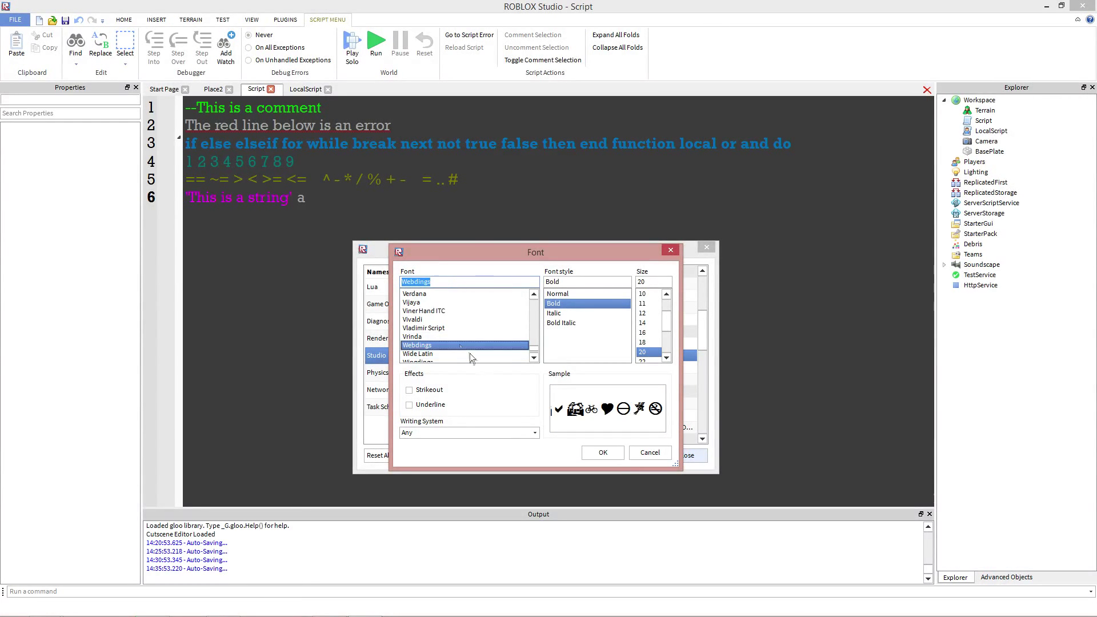
left_click(600, 451)
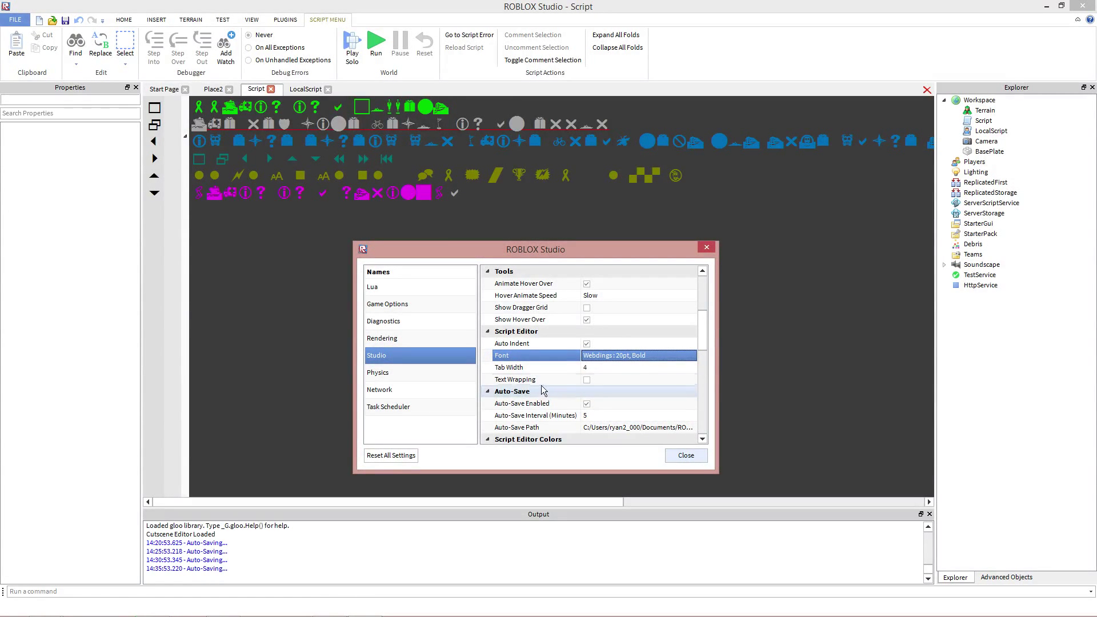
Change the script editor font from Webdings to Utsaah 20pt Bold
left_click(589, 357)
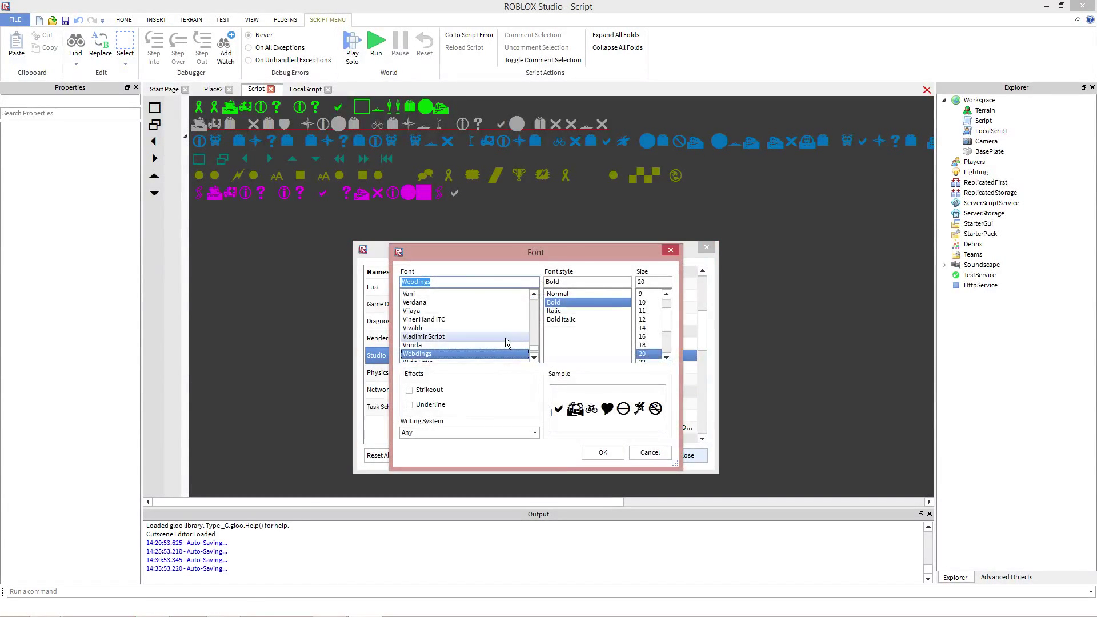
scroll(506, 338, "up", 2)
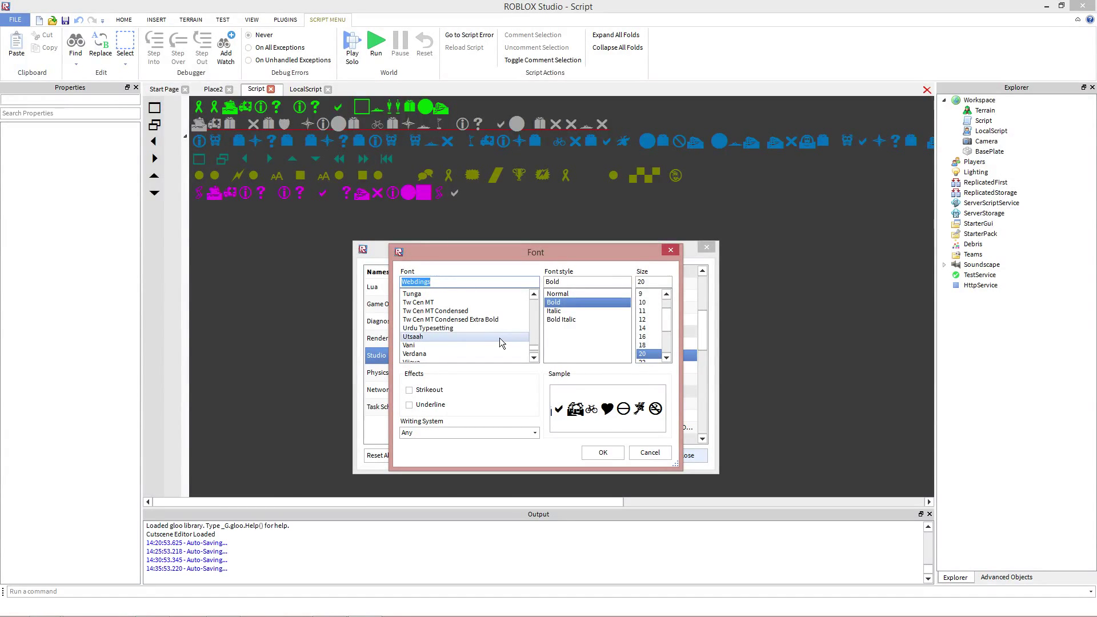
left_click(500, 338)
left_click(601, 453)
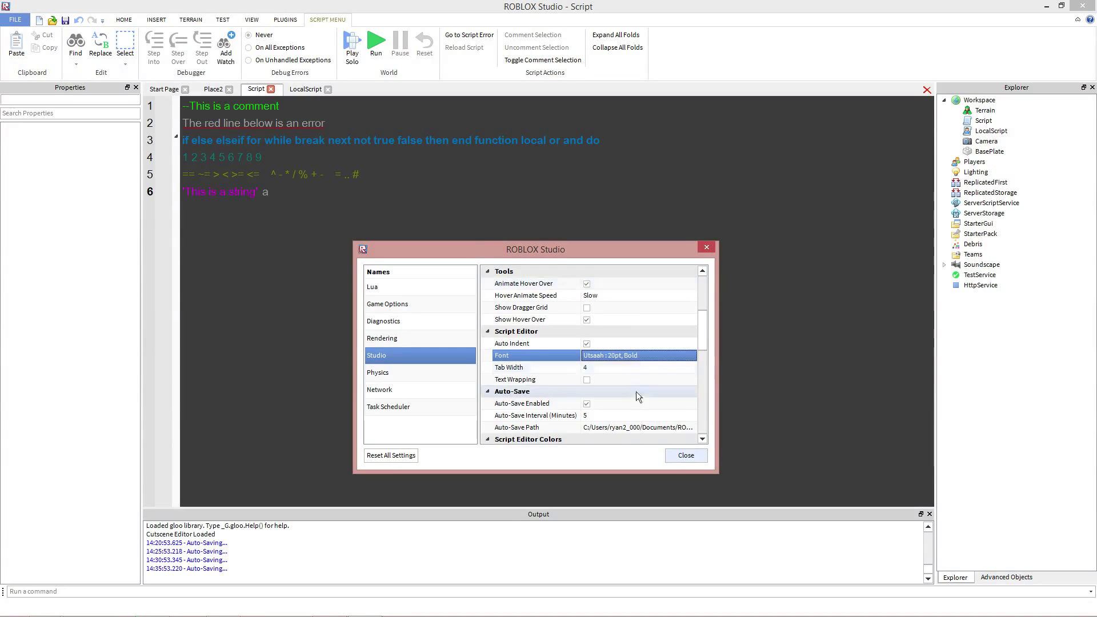
Apply Utsaah Bold Italic briefly, then switch back to the Regular style
left_click(626, 357)
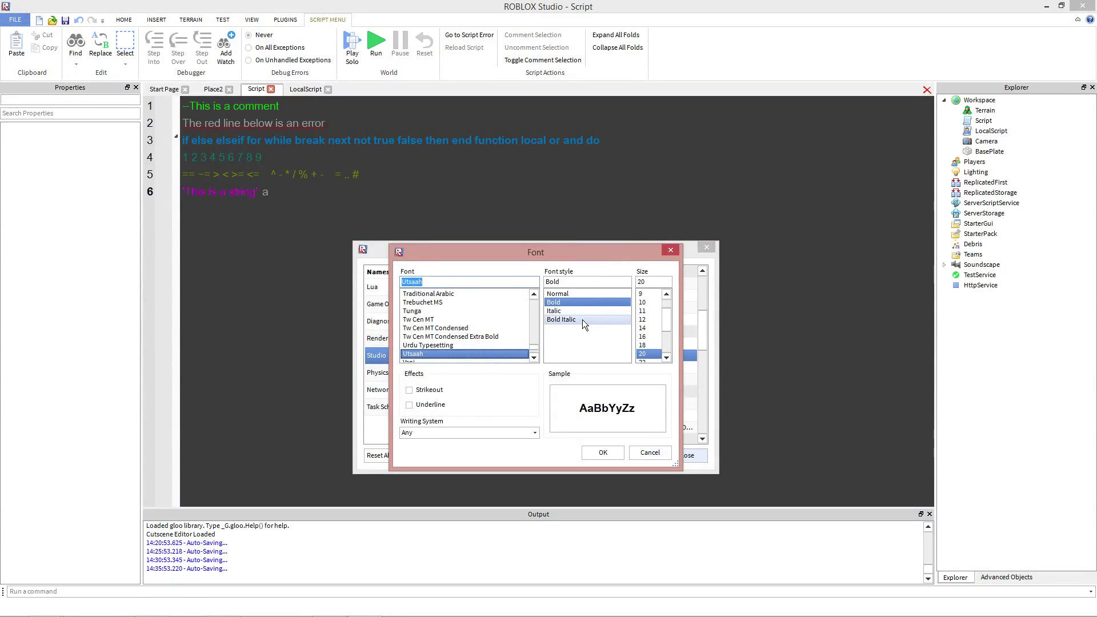
left_click(583, 321)
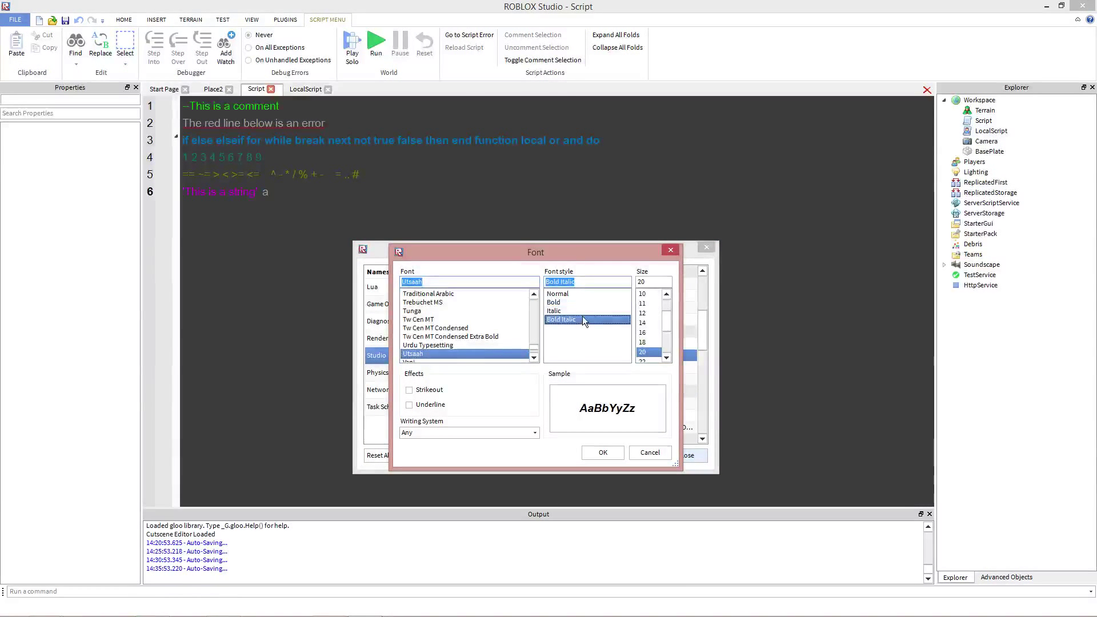
left_click(600, 451)
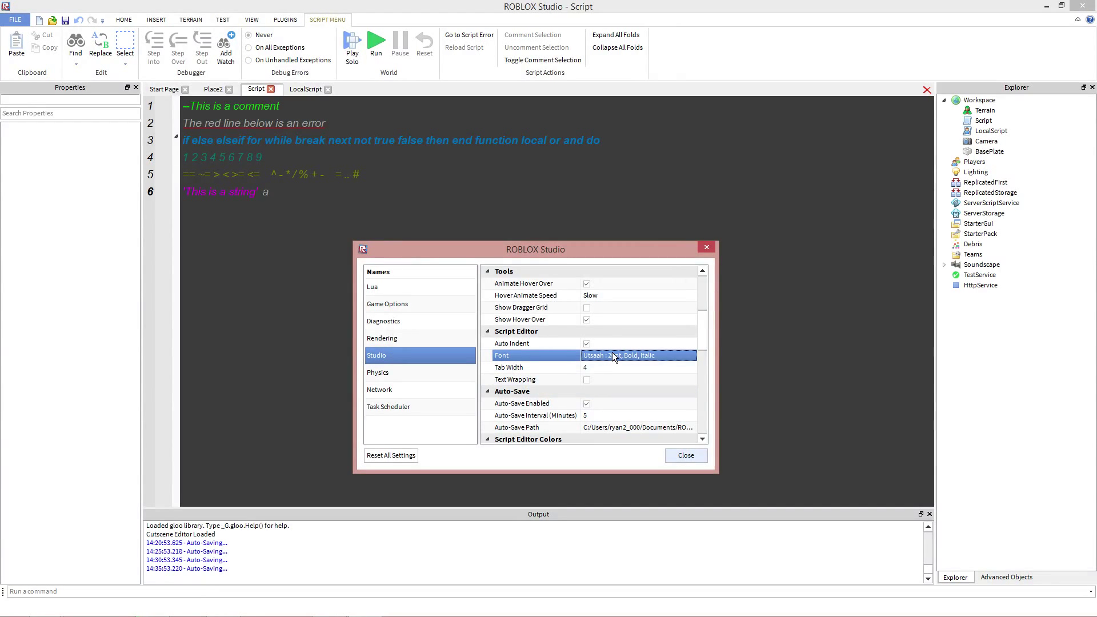
left_click(612, 355)
left_click(598, 295)
left_click(605, 452)
Enlarge the Utsaah editor font to 72pt
left_click(624, 358)
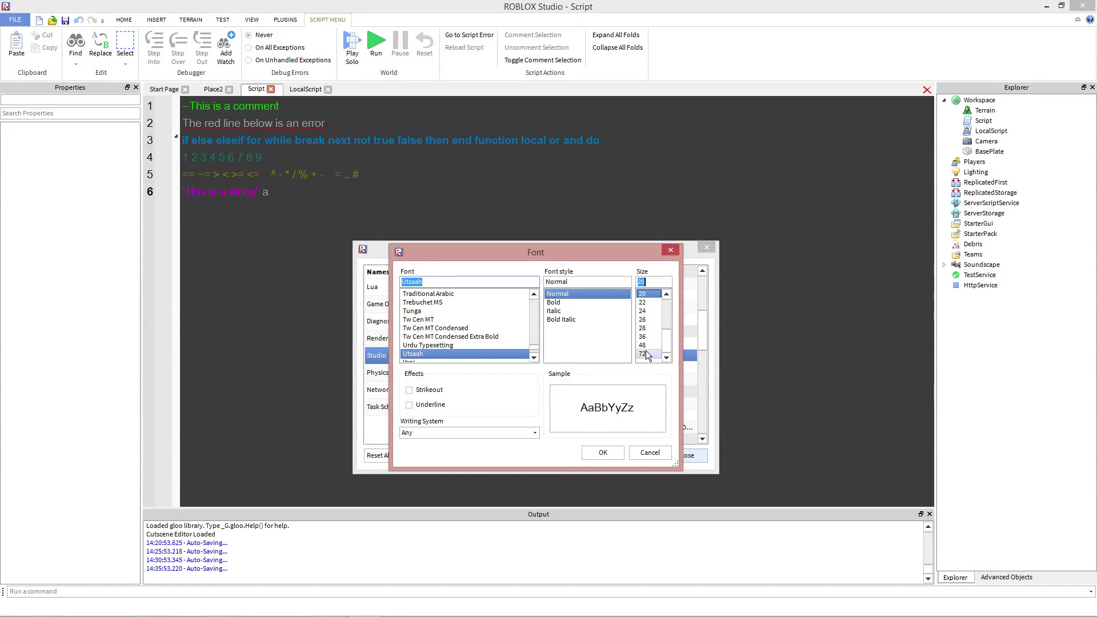
left_click(646, 354)
left_click(602, 452)
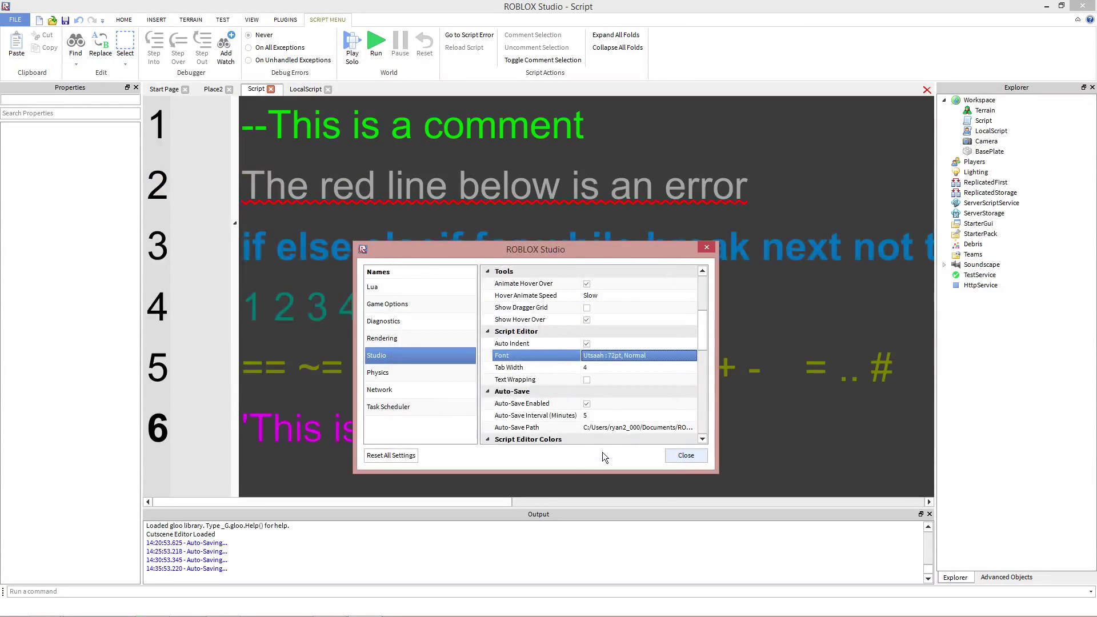
left_click(624, 355)
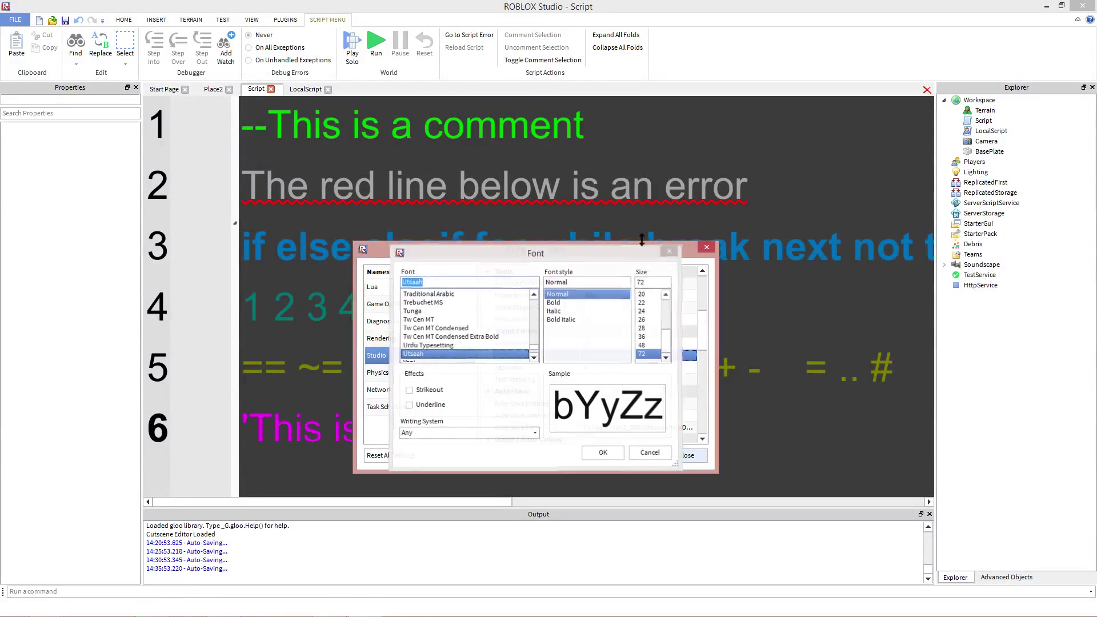
Dismiss the Font dialog and toggle Text Wrapping on, off, then on again
key("Escape")
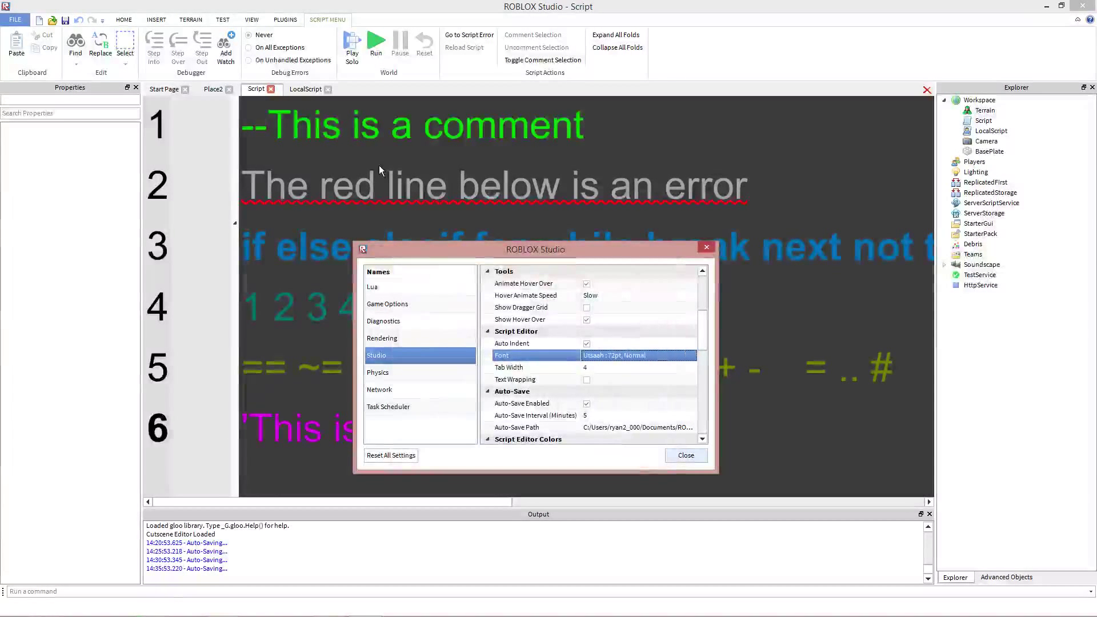
left_click(623, 380)
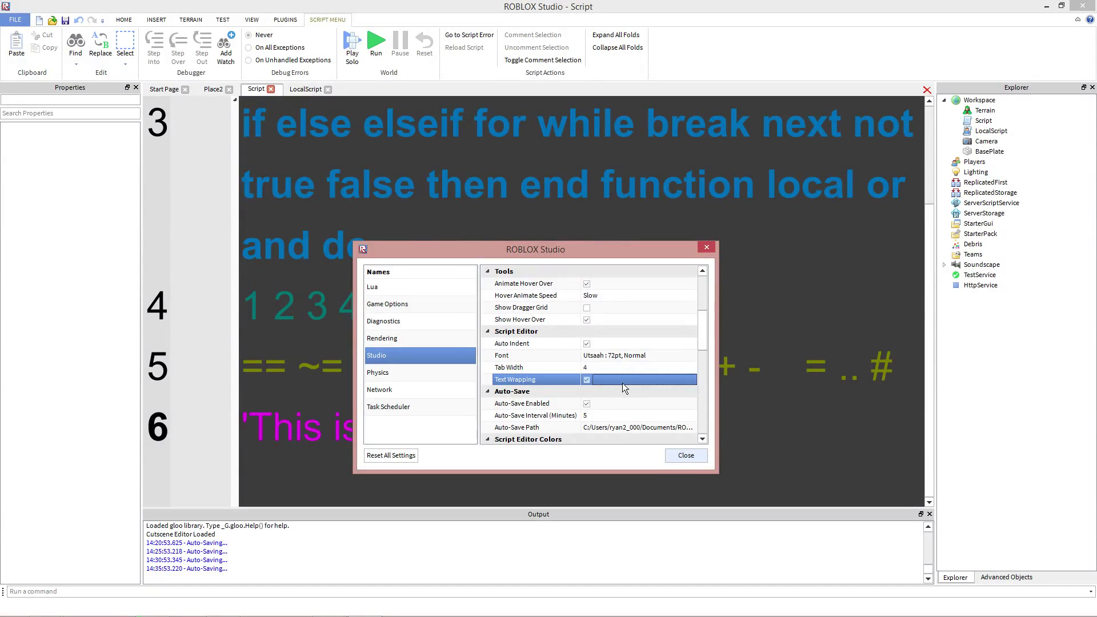
left_click_drag(564, 255, 661, 328)
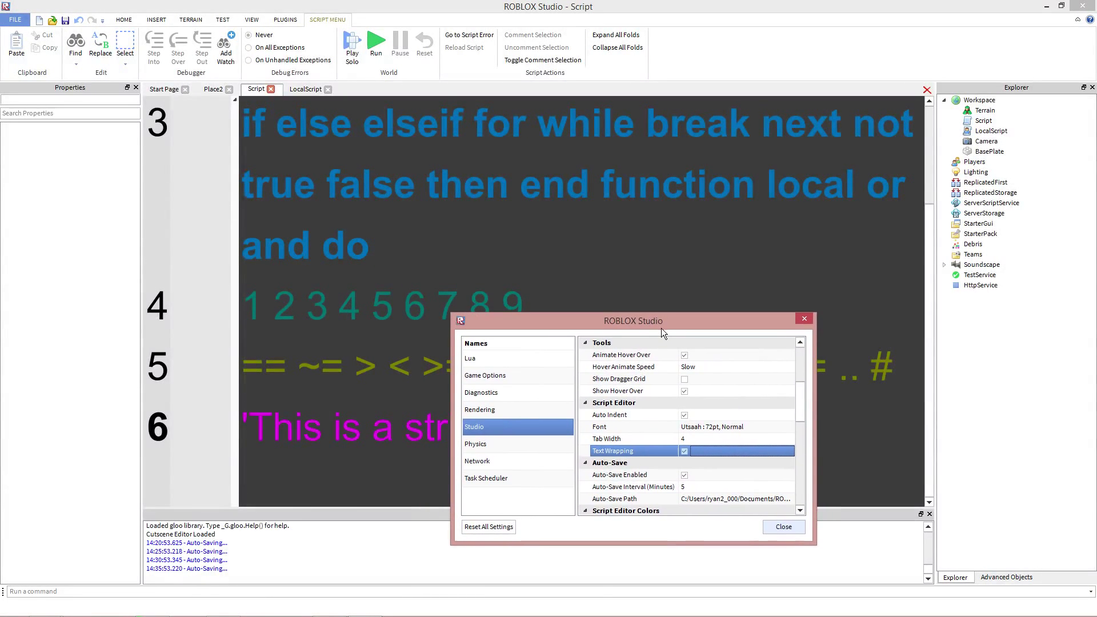
left_click(707, 452)
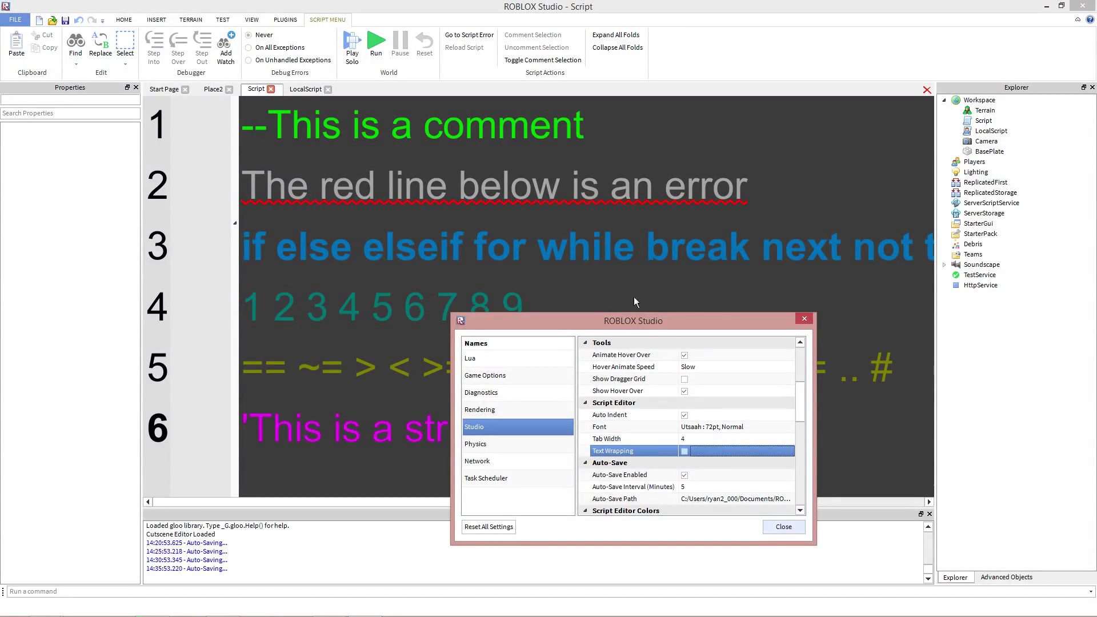
left_click(701, 451)
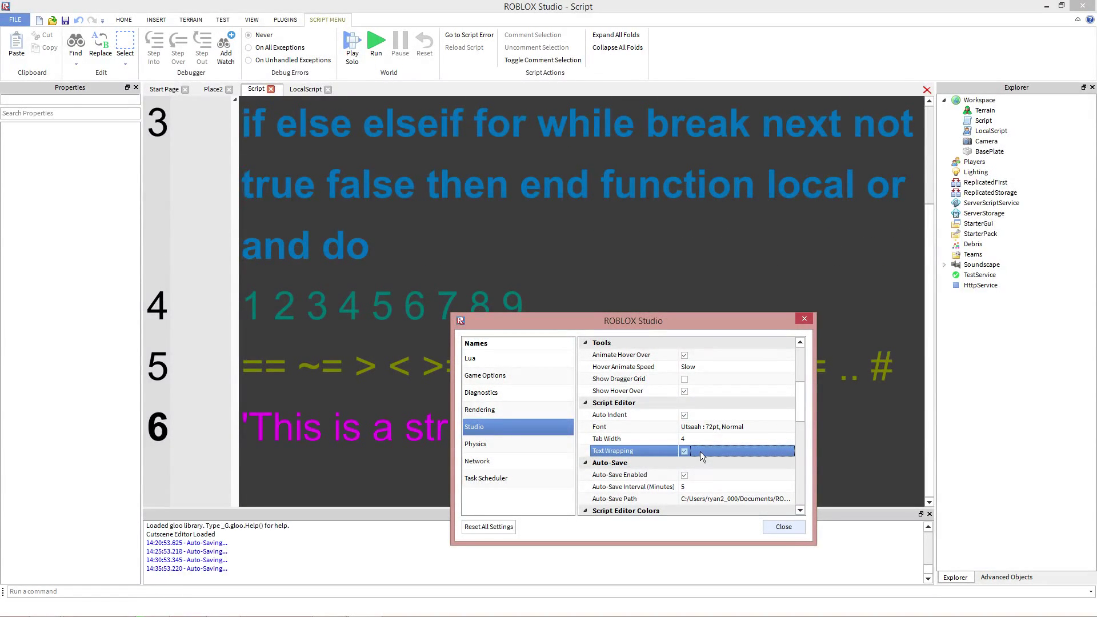
left_click(701, 451)
scroll(718, 484, "up", 3)
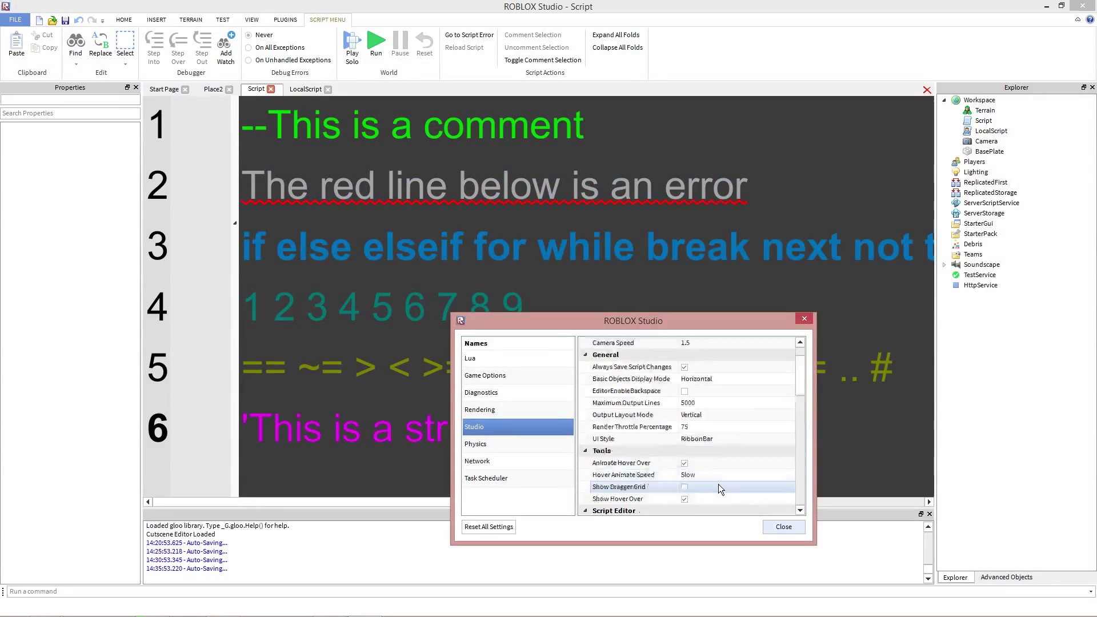
scroll(719, 485, "up", 1)
left_click_drag(650, 326, 584, 213)
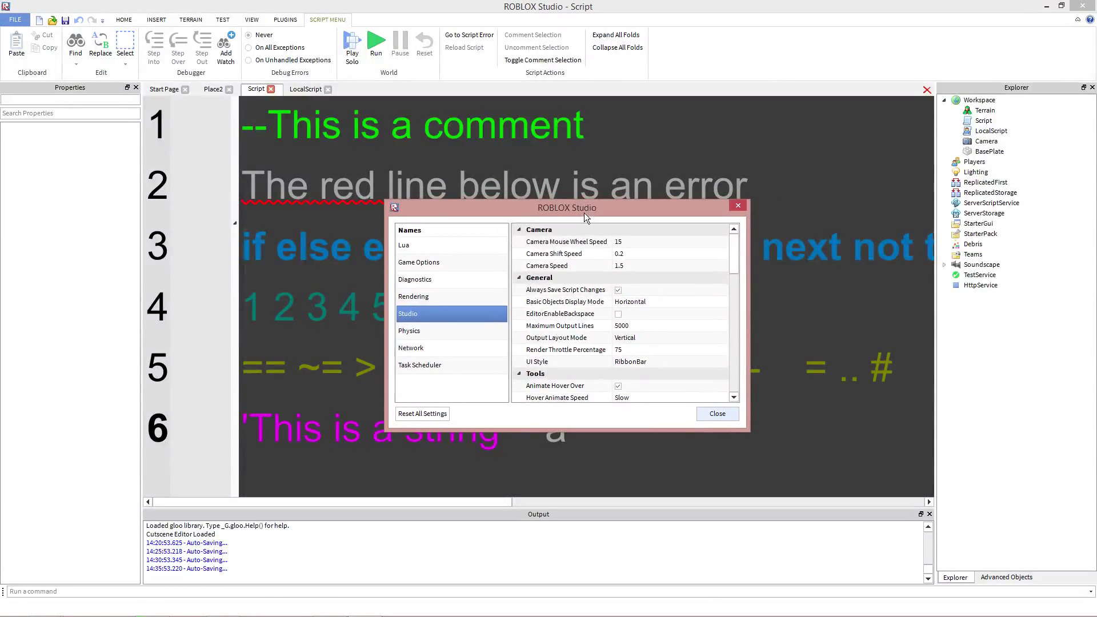
left_click(642, 366)
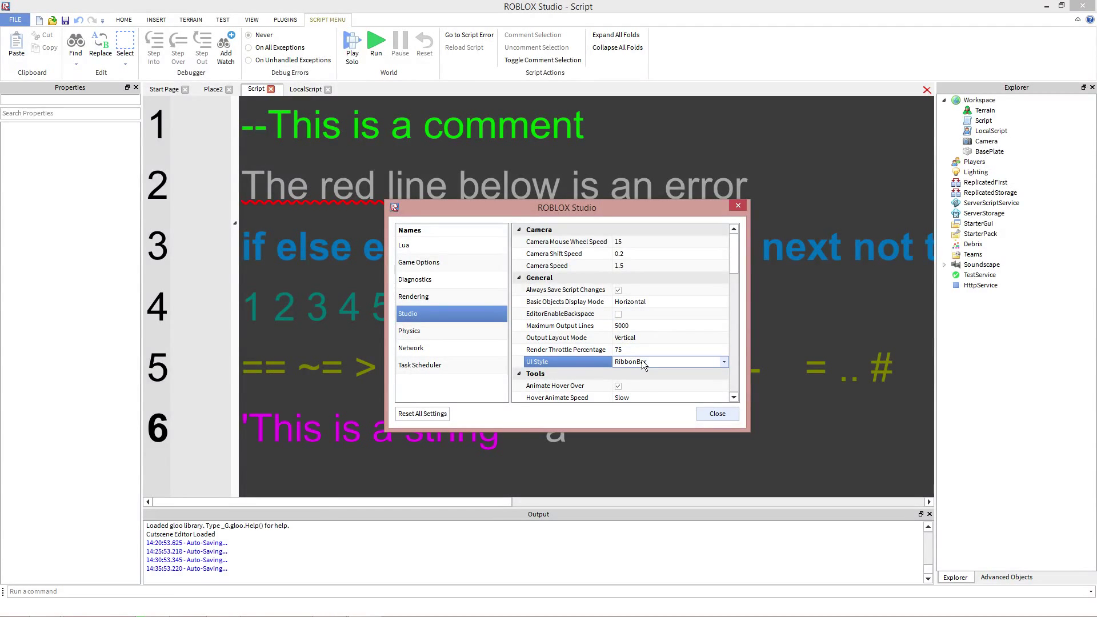
left_click(644, 365)
left_click(662, 372)
scroll(697, 339, "down", 1)
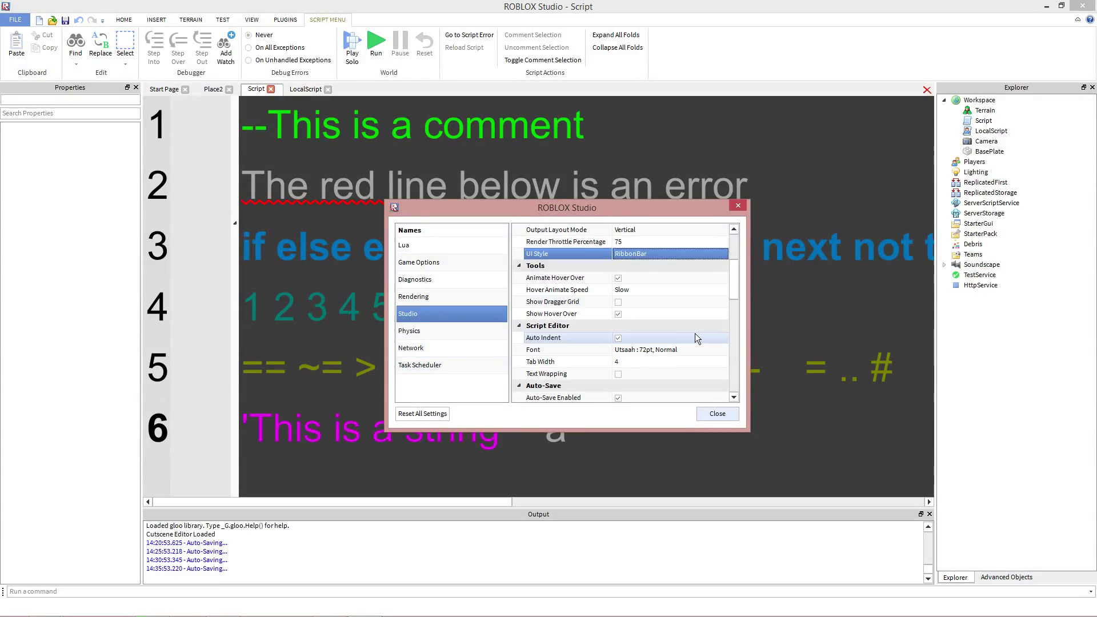
scroll(695, 338, "down", 1)
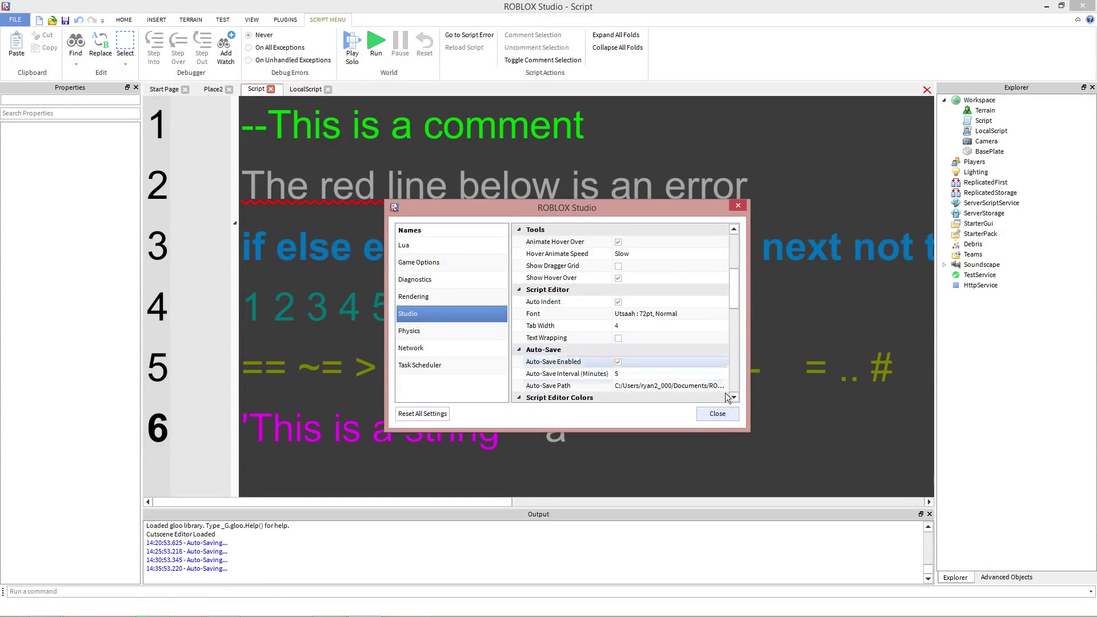